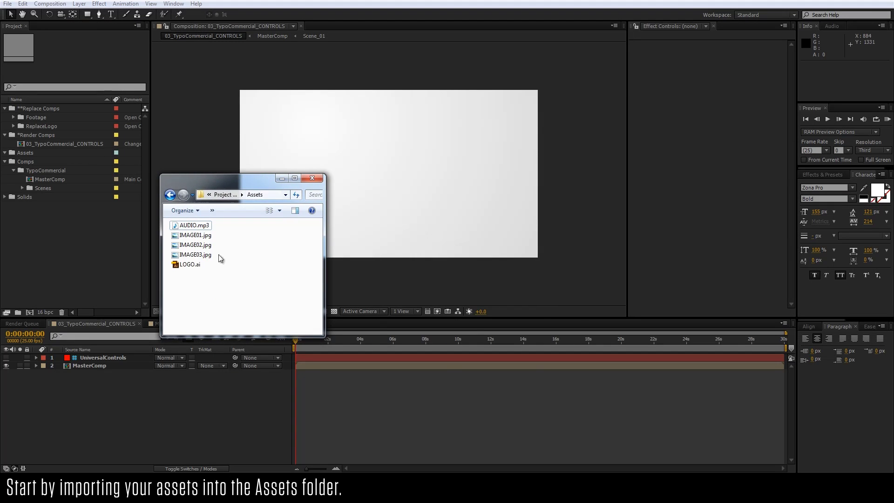
# Import AUDIO.mp3, IMAGE01–03.jpg and LOGO.ai into the project's Assets folder.
pyautogui.moveTo(186, 282)
pyautogui.mouseDown()
pyautogui.moveTo(205, 224)
pyautogui.moveTo(44, 155)
pyautogui.mouseUp()
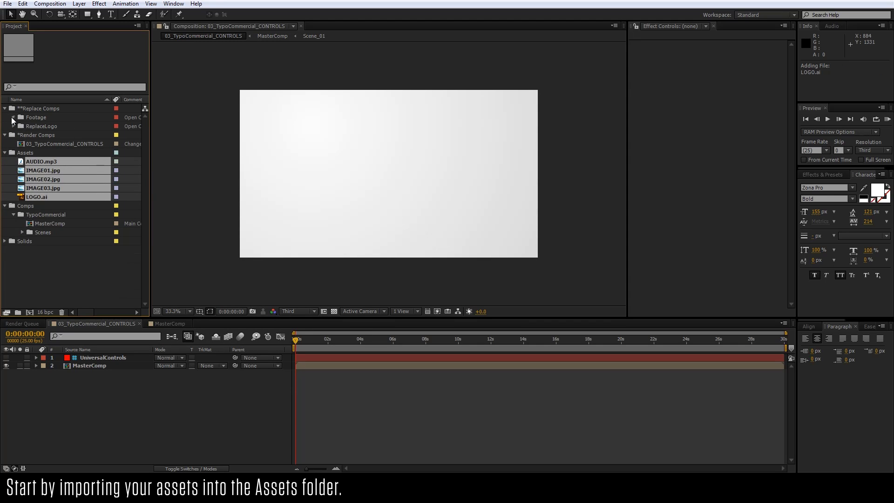
pyautogui.click(13, 118)
# Place IMAGE01.jpg in F01 and IMAGE02.jpg in F02, scaling IMAGE02 down to 36%.
pyautogui.doubleClick(39, 126)
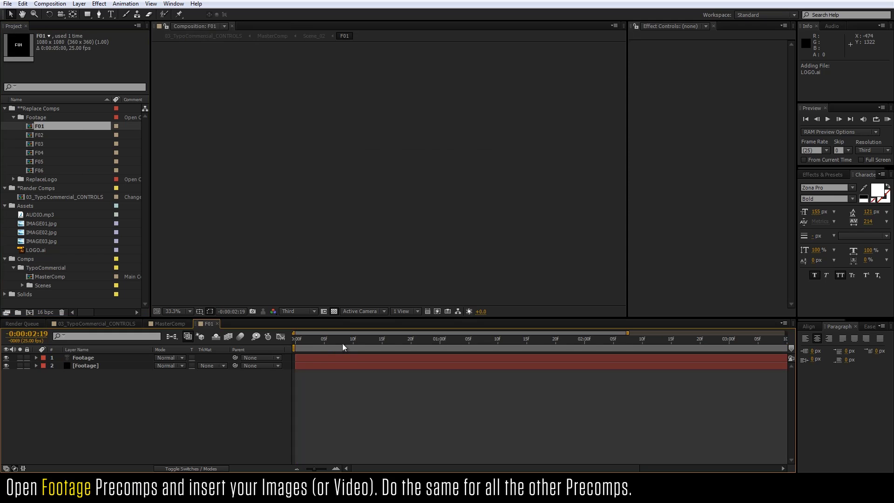
pyautogui.moveTo(30, 221); pyautogui.dragTo(101, 357)
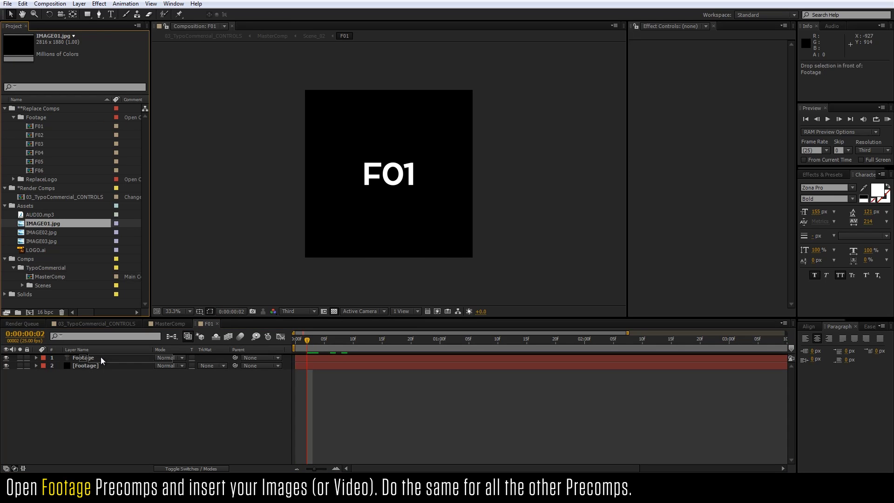
pyautogui.doubleClick(49, 135)
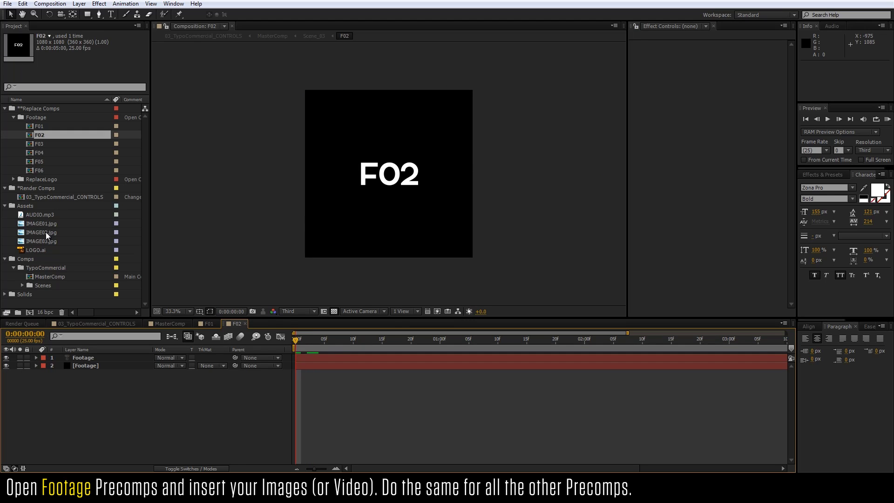
pyautogui.moveTo(46, 232); pyautogui.dragTo(99, 355)
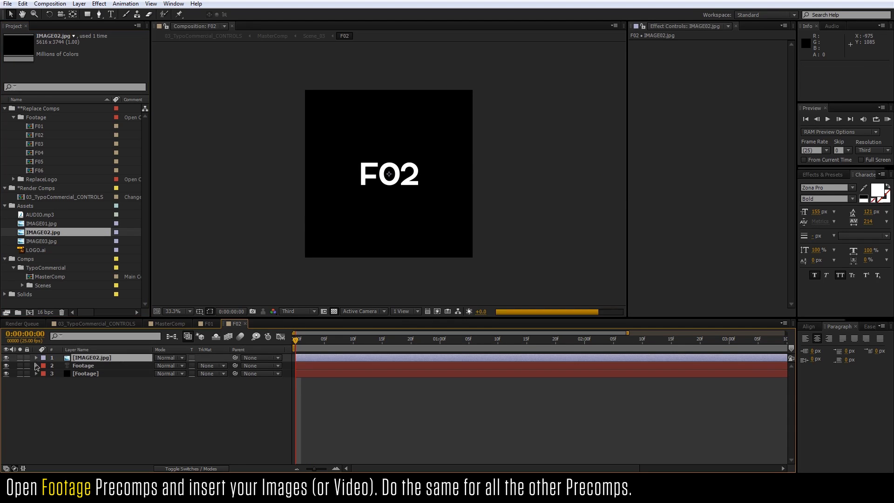
pyautogui.click(36, 358)
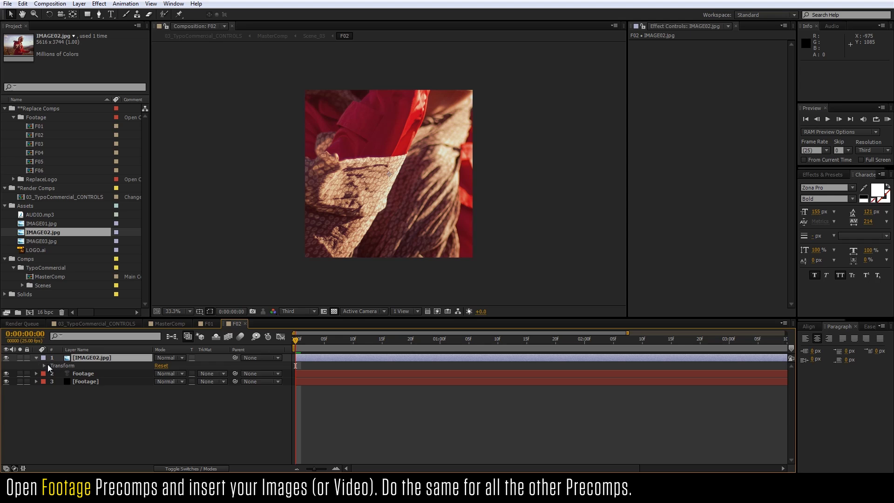
pyautogui.click(44, 366)
pyautogui.moveTo(179, 389); pyautogui.dragTo(159, 395)
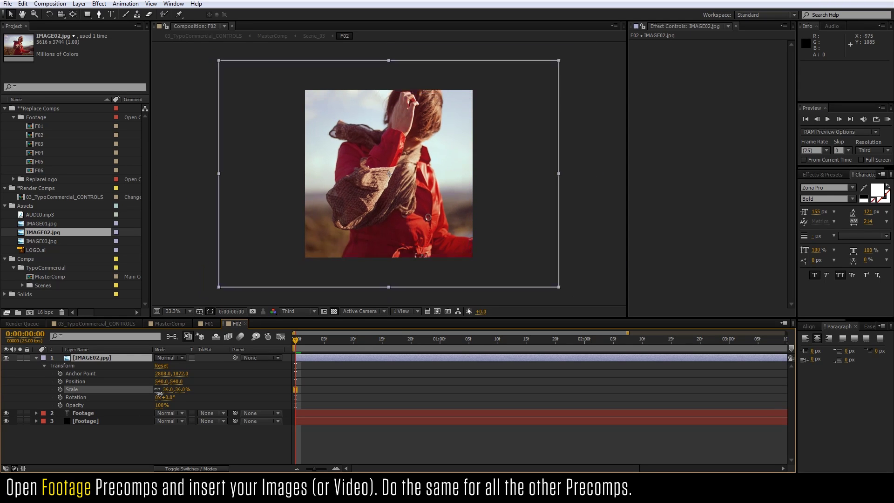
pyautogui.click(364, 431)
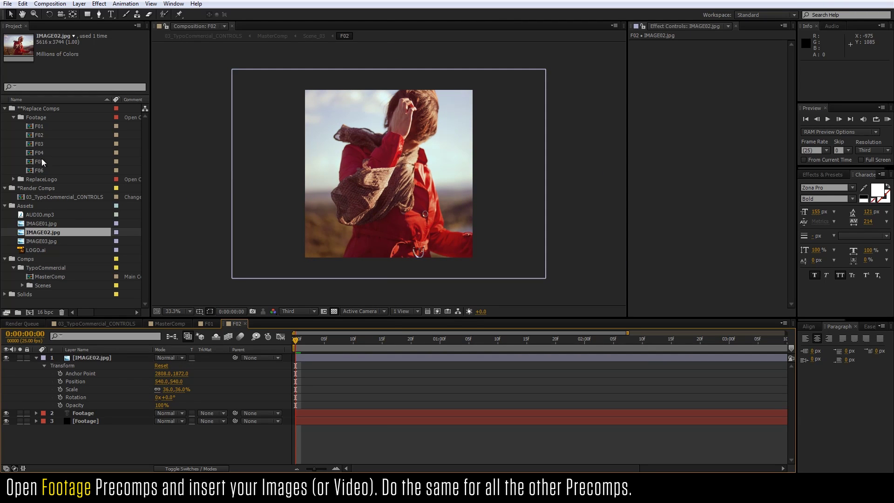
# Add IMAGE03.jpg to F03, enlarge it to 132% and shift it lower.
pyautogui.doubleClick(41, 144)
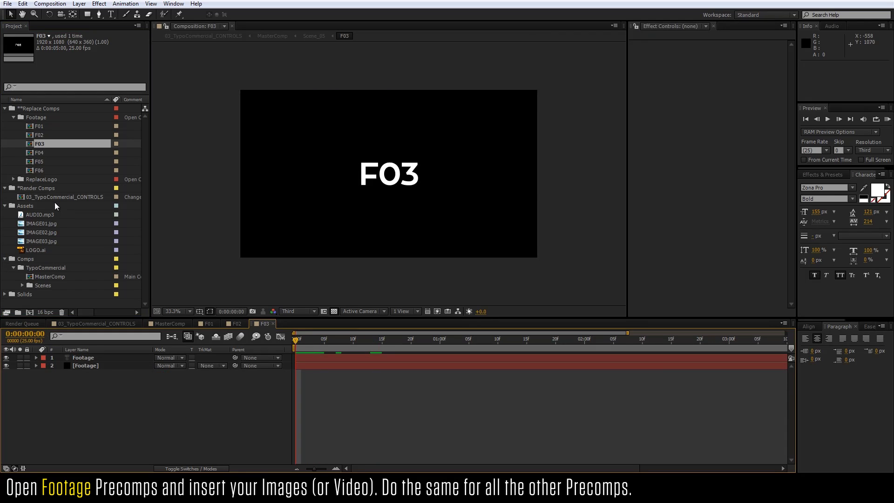
pyautogui.moveTo(48, 241); pyautogui.dragTo(110, 356)
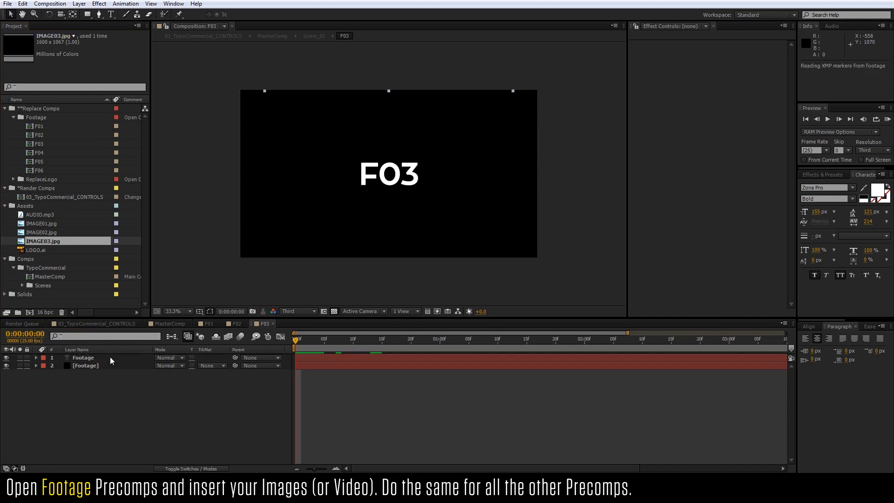
pyautogui.click(45, 366)
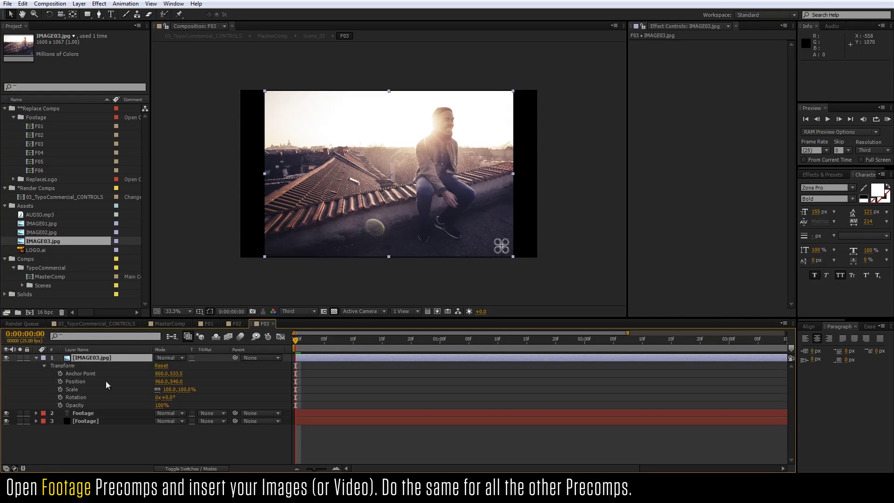
pyautogui.moveTo(168, 389); pyautogui.dragTo(195, 390)
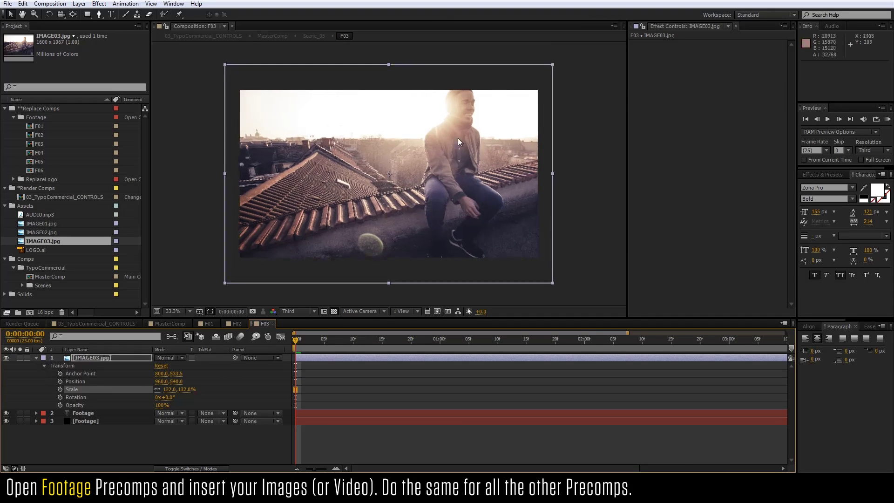
pyautogui.moveTo(453, 244); pyautogui.dragTo(449, 261)
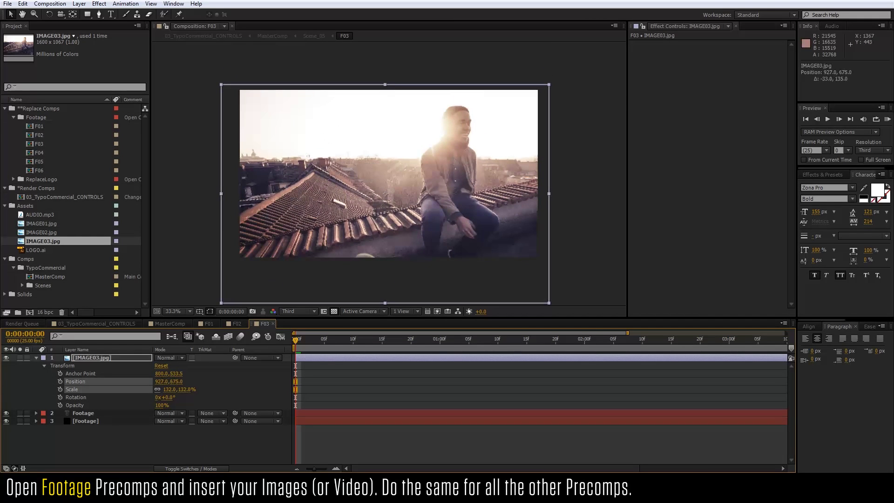
pyautogui.click(413, 430)
pyautogui.click(28, 245)
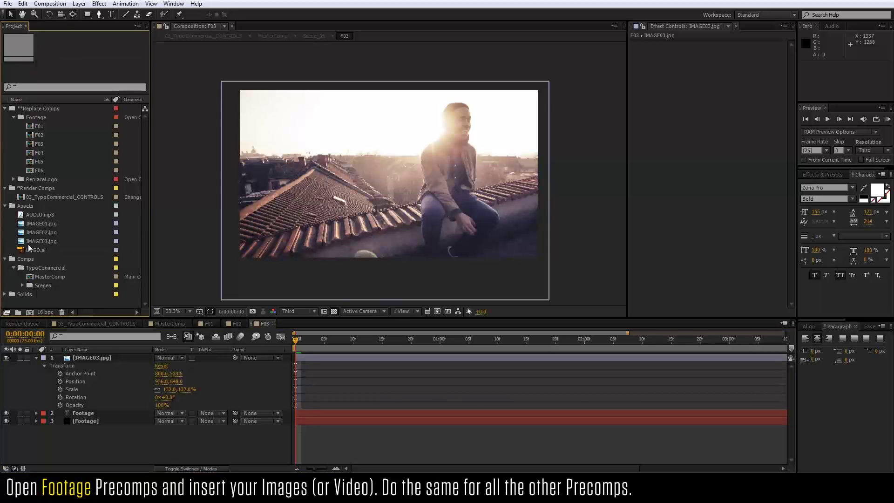
pyautogui.click(20, 180)
# Put LOGO.ai under the Logo Color layer in the Logo precomp, scaled to 51%.
pyautogui.doubleClick(43, 189)
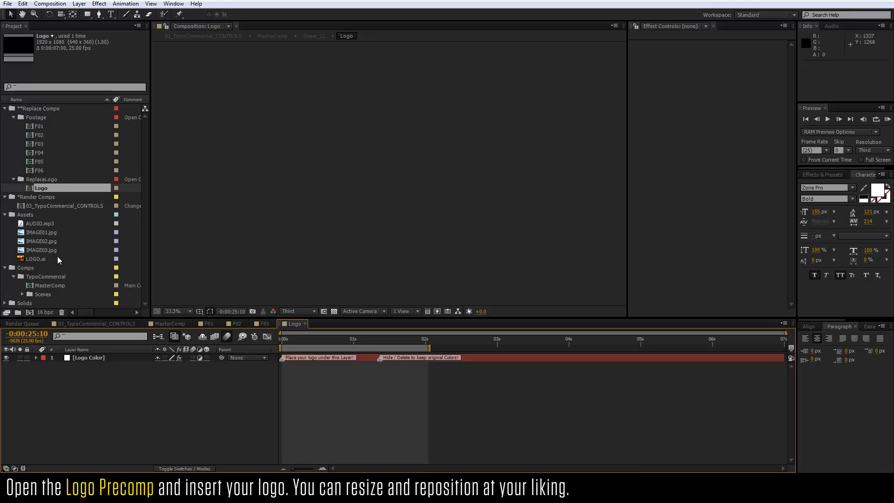
pyautogui.moveTo(41, 257); pyautogui.dragTo(134, 396)
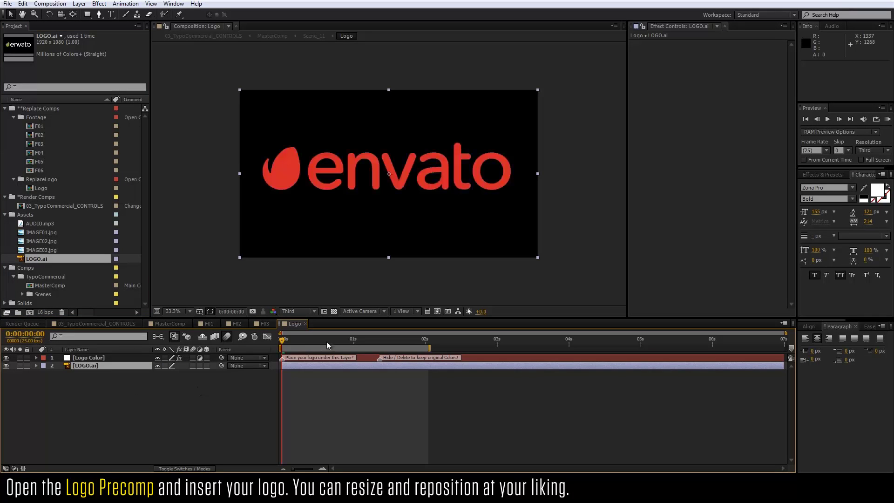
pyautogui.click(36, 366)
pyautogui.click(44, 373)
pyautogui.moveTo(168, 397); pyautogui.dragTo(157, 399)
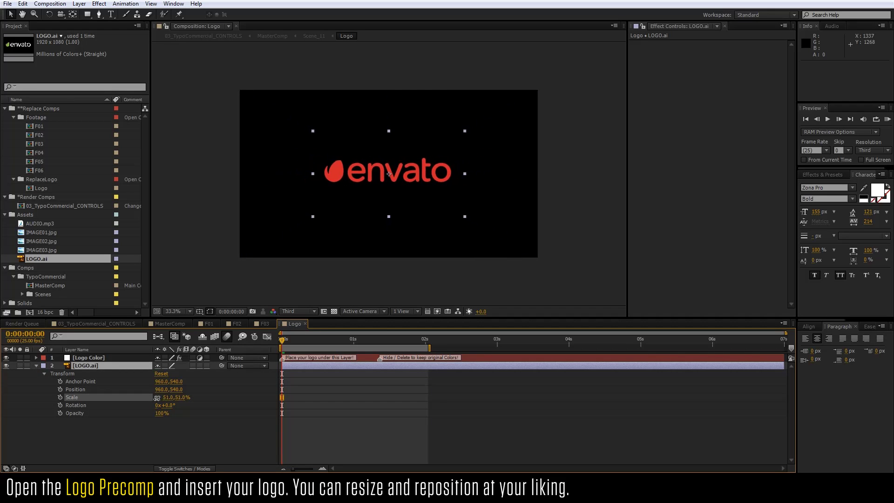
pyautogui.click(99, 431)
pyautogui.click(6, 358)
pyautogui.click(6, 358)
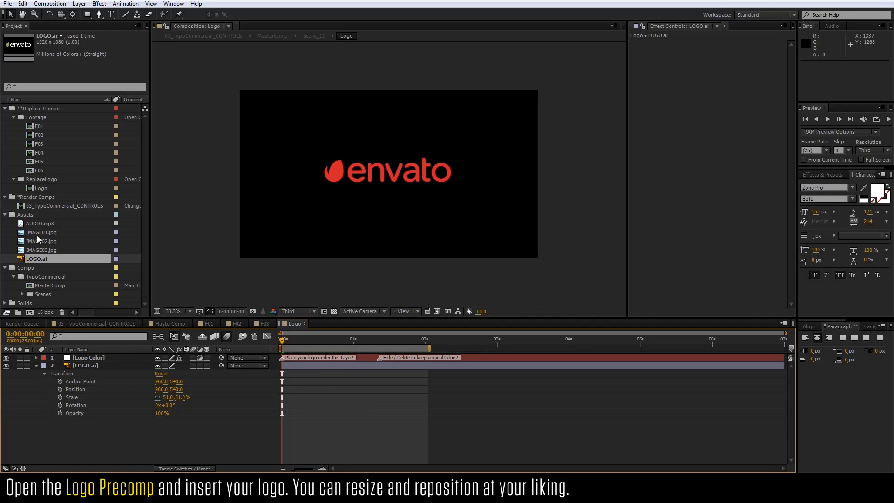
pyautogui.click(22, 294)
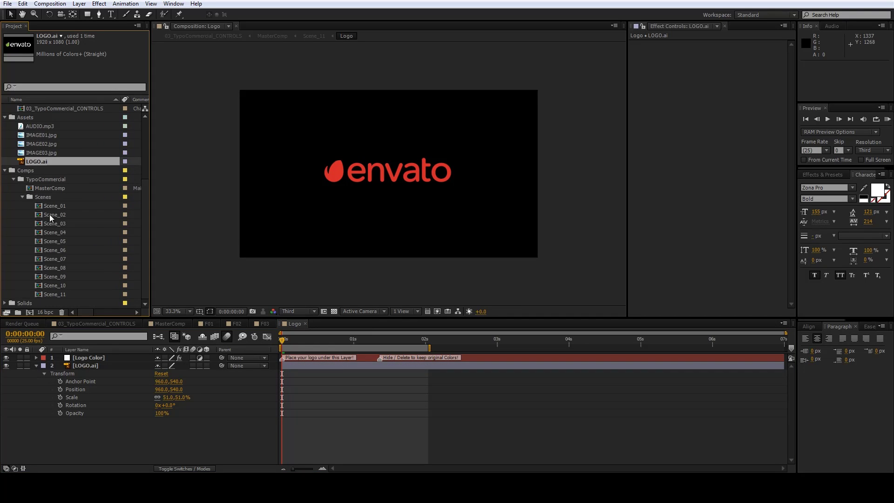
# Open Scene_01 and retype its 'Short Typography Commercial' title as CHANGE TEXT HERE.
pyautogui.doubleClick(51, 206)
pyautogui.moveTo(328, 337)
pyautogui.mouseDown()
pyautogui.moveTo(407, 348)
pyautogui.moveTo(375, 348)
pyautogui.mouseUp()
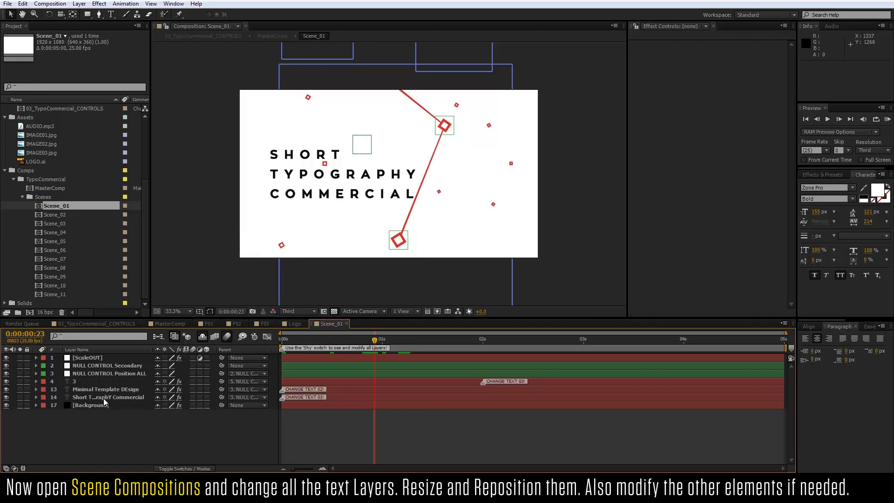
pyautogui.click(103, 398)
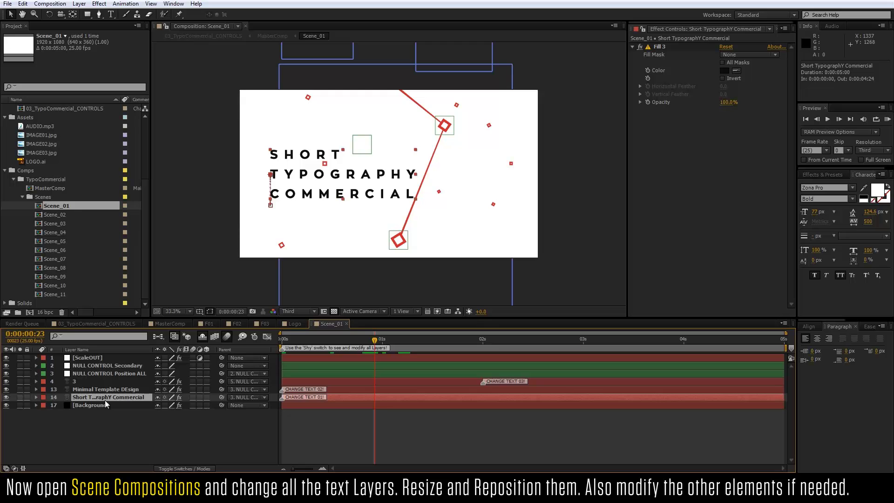
pyautogui.doubleClick(105, 400)
pyautogui.write('CHANGE')
pyautogui.press('BackSpace')
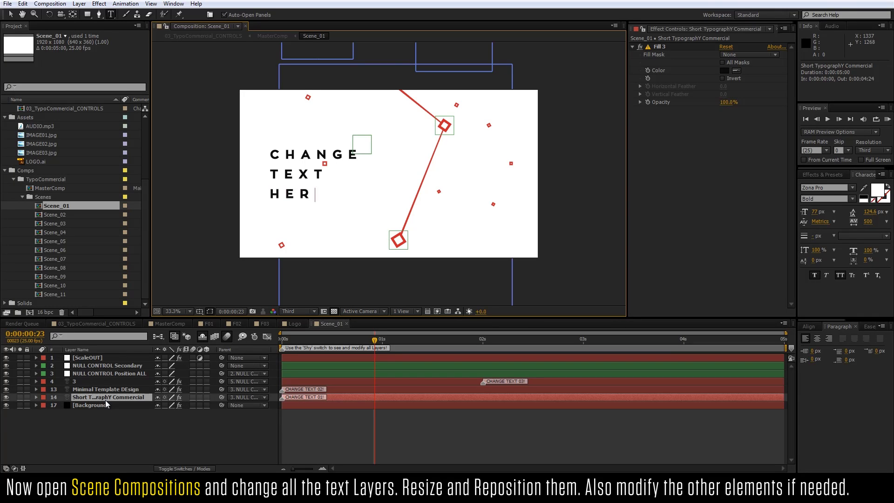
# Retype the MINIMAL TEMPLATE DESIGN text as ALSO HERE.
pyautogui.click(125, 389)
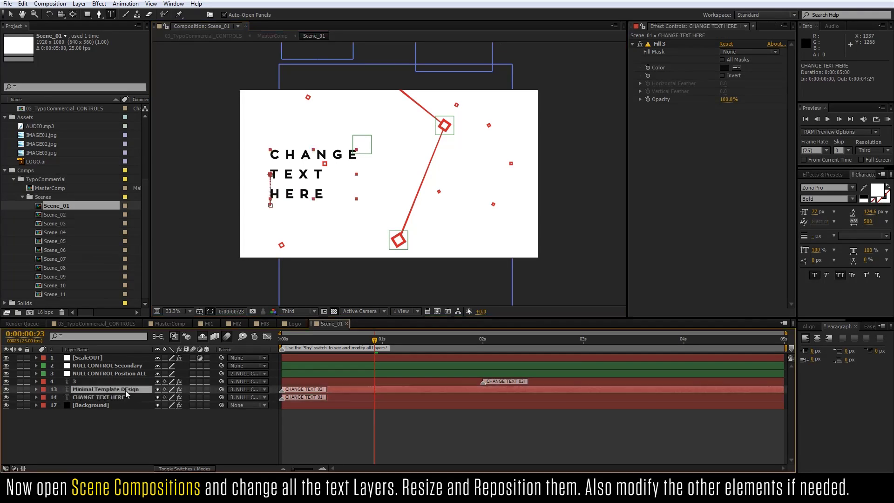
pyautogui.moveTo(375, 339); pyautogui.dragTo(519, 339)
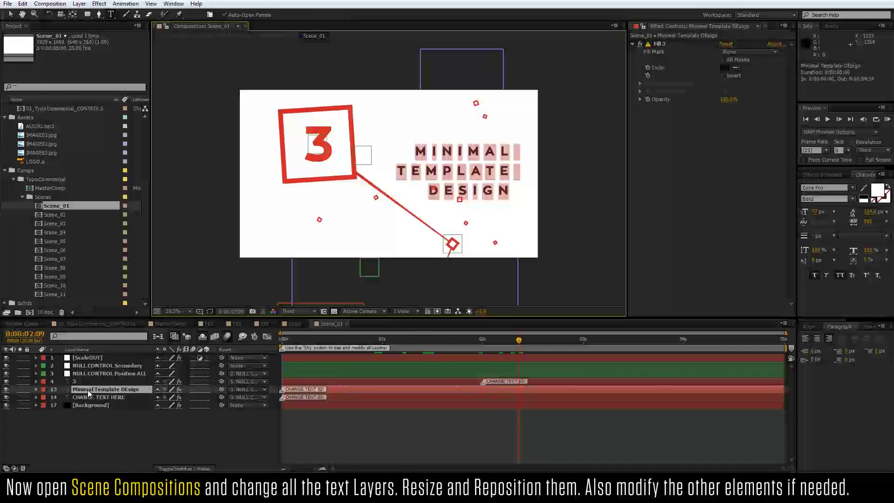
pyautogui.write('Also')
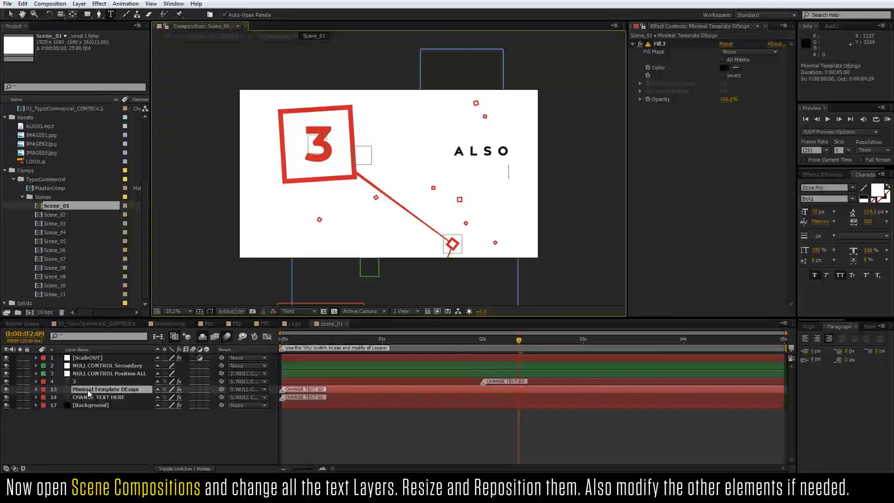
pyautogui.write('ERE')
pyautogui.click(87, 390)
pyautogui.press('v')
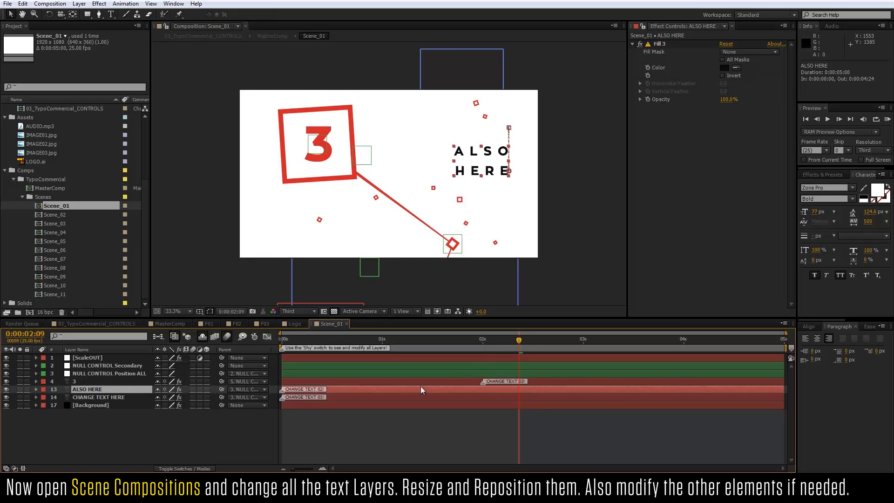
# Move the ALSO HERE text lower at its 0:00:02:00 Position keyframe.
pyautogui.click(36, 390)
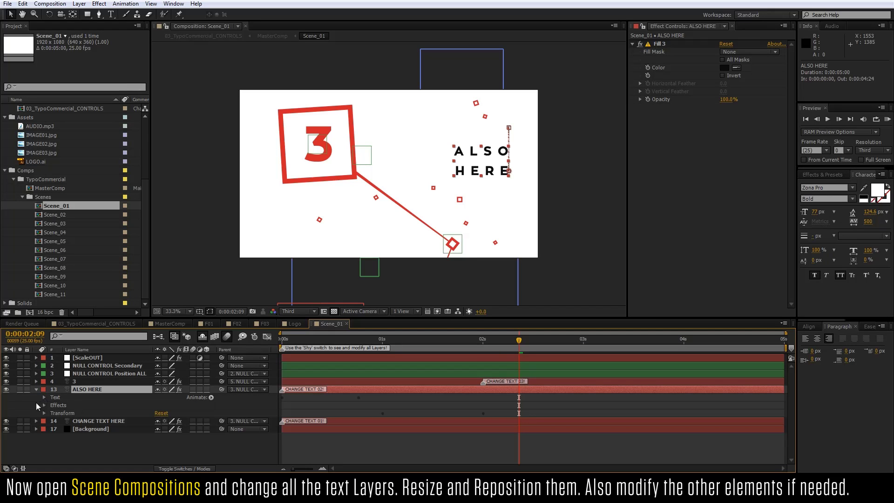
pyautogui.click(44, 413)
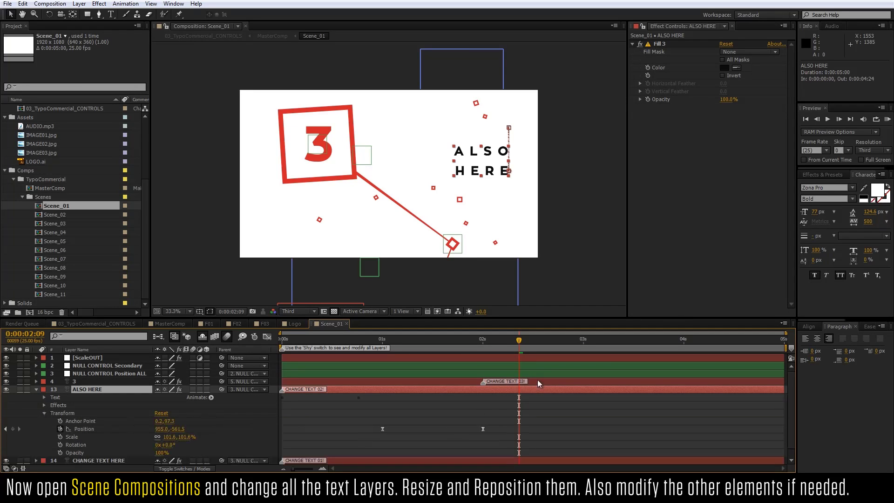
pyautogui.click(482, 339)
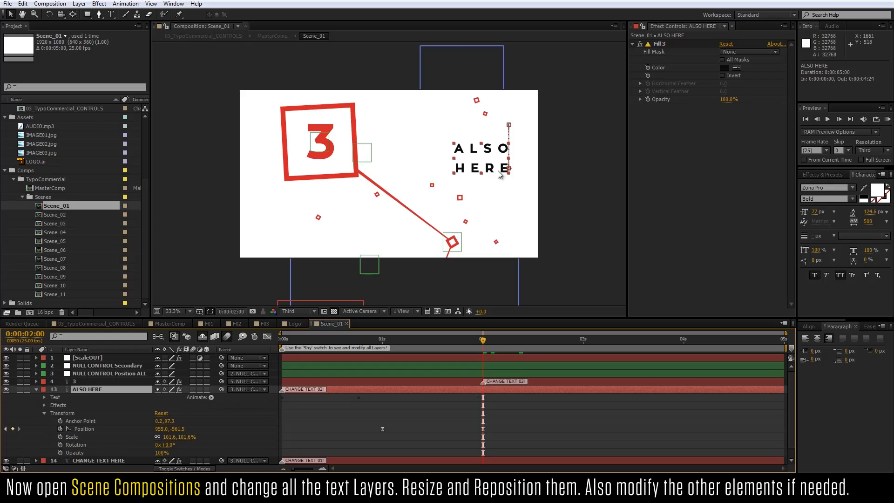
pyautogui.moveTo(498, 173); pyautogui.dragTo(499, 184)
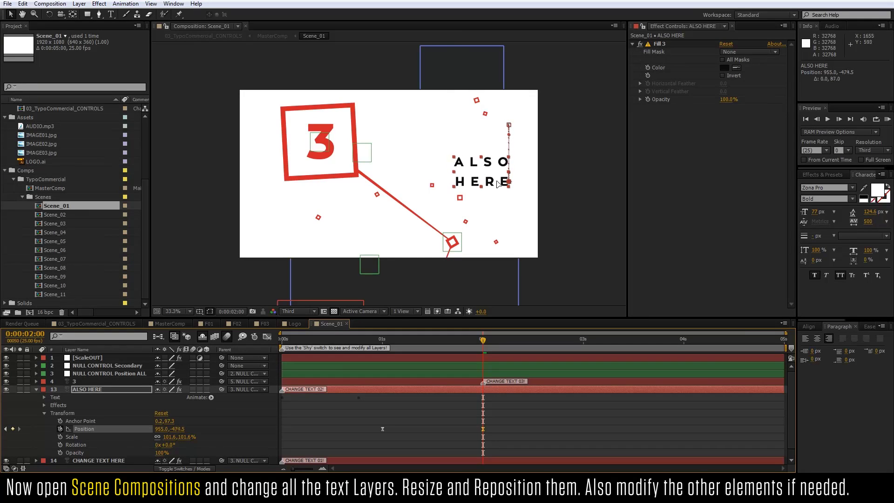
pyautogui.moveTo(498, 185); pyautogui.dragTo(495, 188)
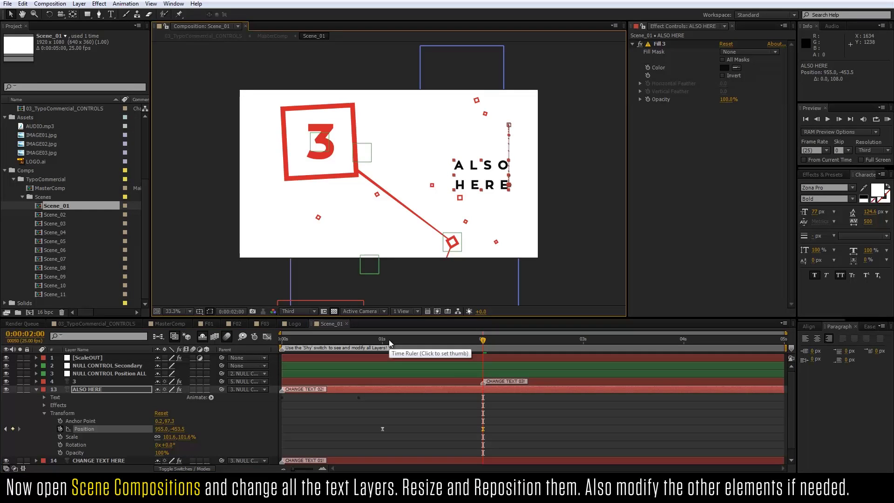
# Replace the 3 inside the red square with ABC.
pyautogui.click(454, 381)
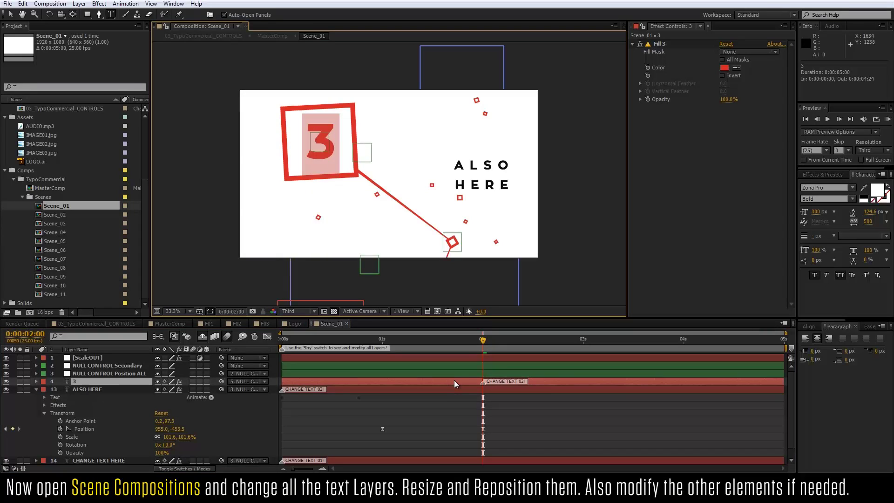
pyautogui.write('Y')
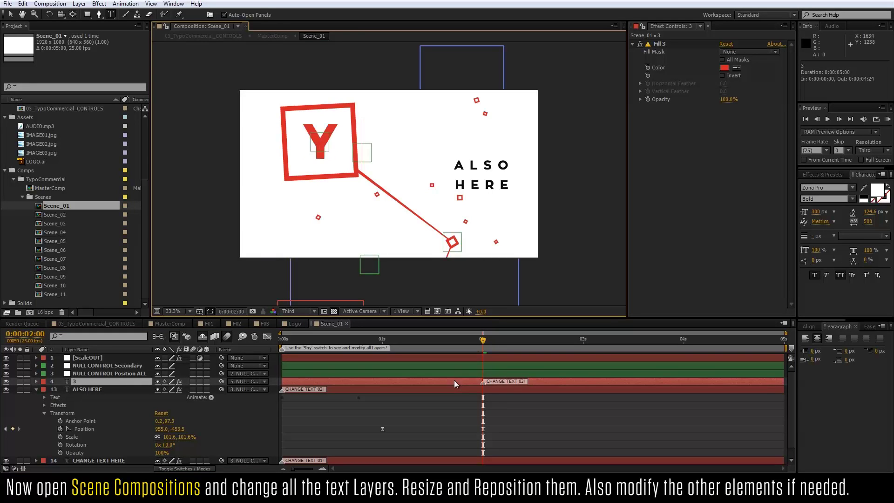
pyautogui.press('BackSpace')
pyautogui.write('AB')
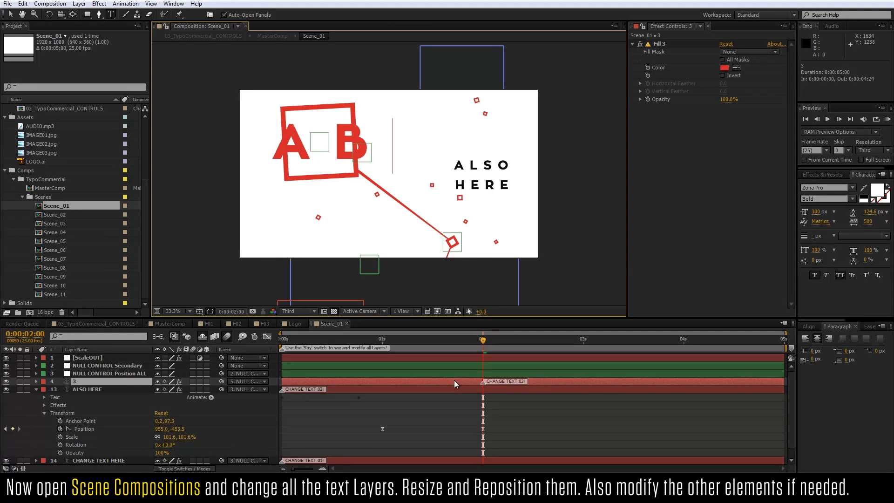
pyautogui.write('C')
pyautogui.click(110, 380)
# Tighten the ABC letter spacing and move it up inside the red box.
pyautogui.moveTo(867, 222)
pyautogui.mouseDown()
pyautogui.moveTo(614, 245)
pyautogui.moveTo(823, 221)
pyautogui.moveTo(3, 38)
pyautogui.mouseUp()
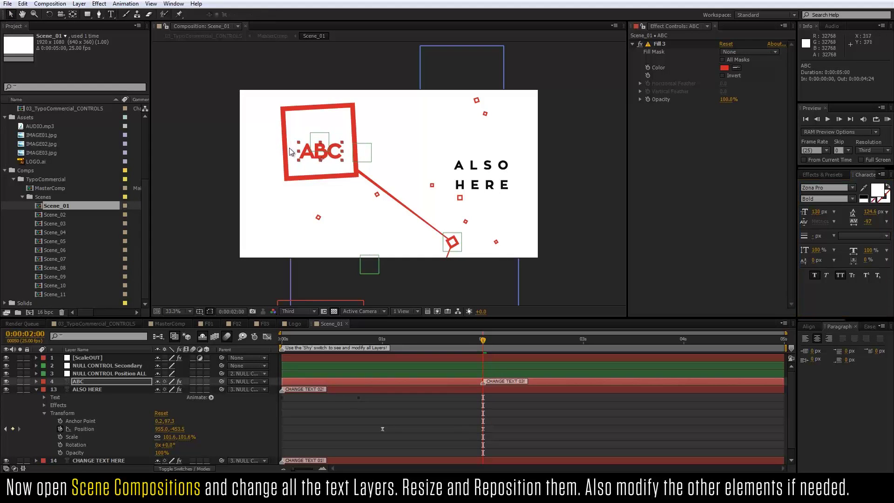
pyautogui.moveTo(302, 153); pyautogui.dragTo(302, 142)
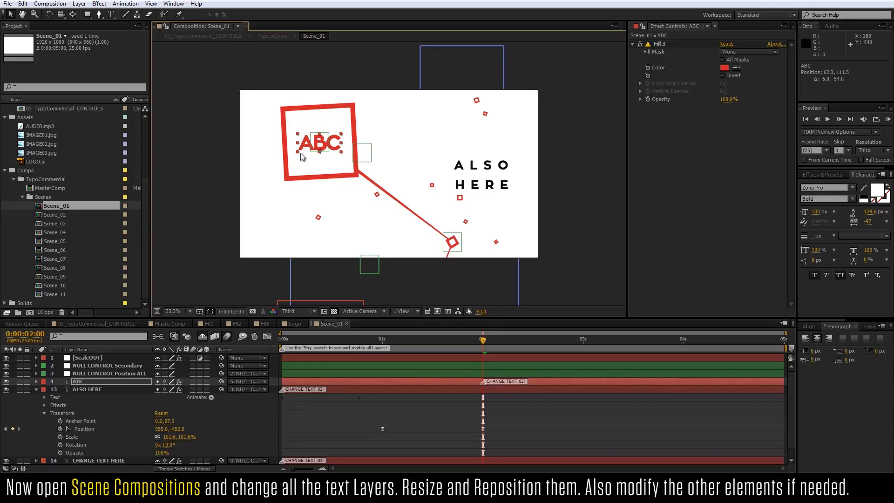
pyautogui.click(359, 382)
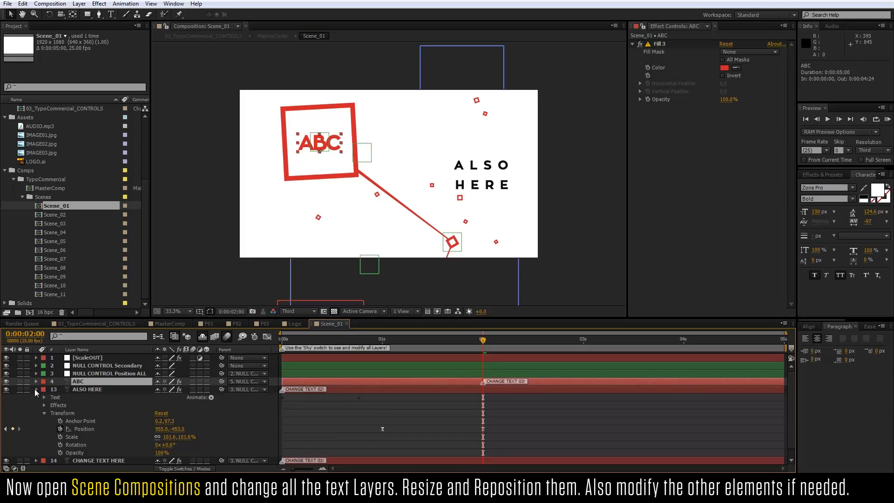
pyautogui.click(37, 389)
pyautogui.click(457, 440)
pyautogui.moveTo(476, 345)
pyautogui.mouseDown()
pyautogui.moveTo(348, 350)
pyautogui.moveTo(486, 350)
pyautogui.mouseUp()
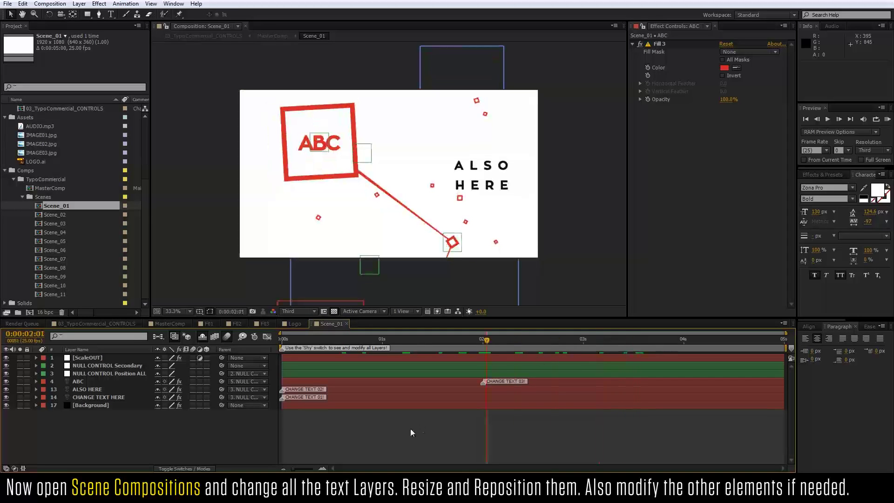
# Reveal all hidden shy layers in Scene_01 and select the Circles 2 layer.
pyautogui.click(202, 336)
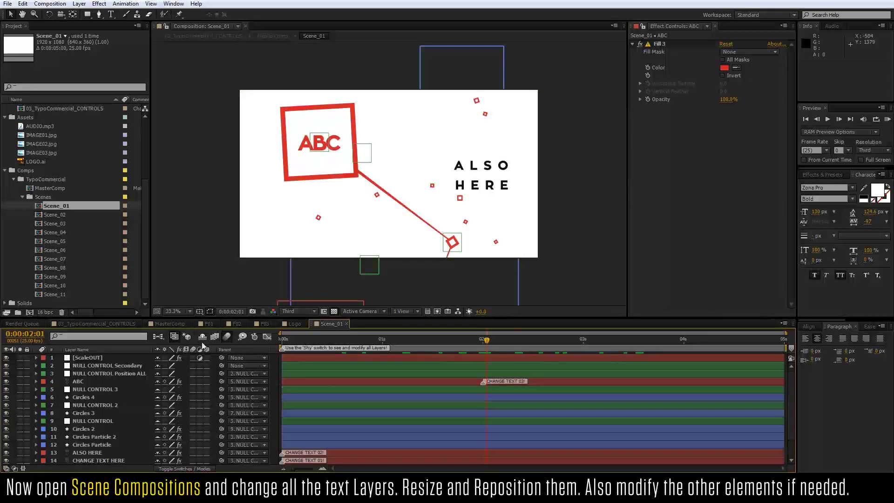
pyautogui.scroll(-1, 86, 399)
pyautogui.click(86, 403)
pyautogui.moveTo(489, 339); pyautogui.dragTo(494, 339)
pyautogui.scroll(1, 108, 412)
pyautogui.scroll(-1, 110, 422)
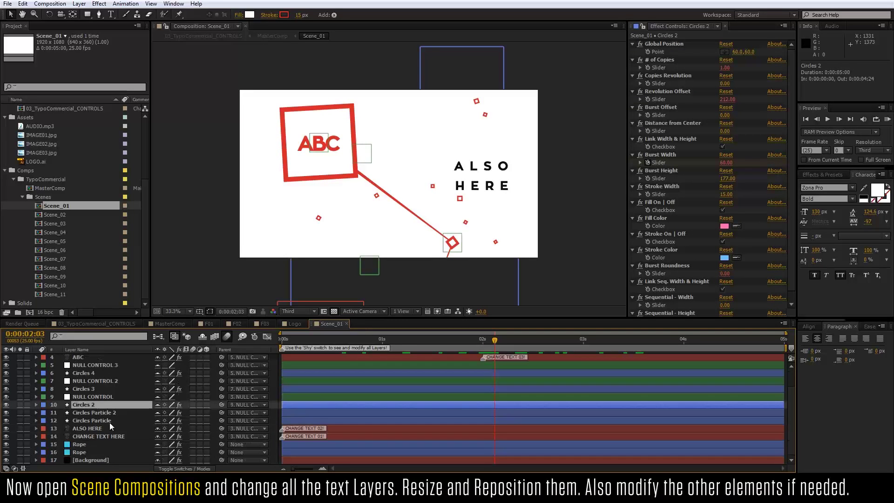
# Set Circles Particle to 15 copies and Circles Particle 2 to 14 copies.
pyautogui.click(108, 421)
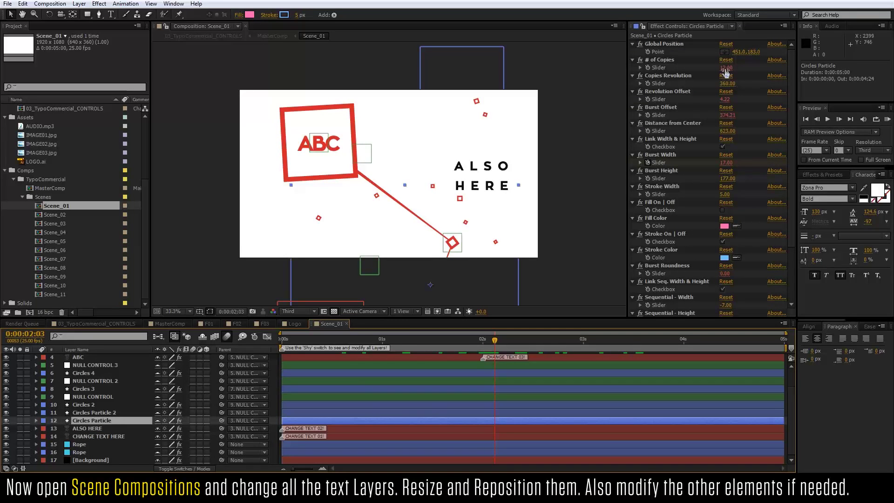
pyautogui.moveTo(726, 68); pyautogui.dragTo(720, 68)
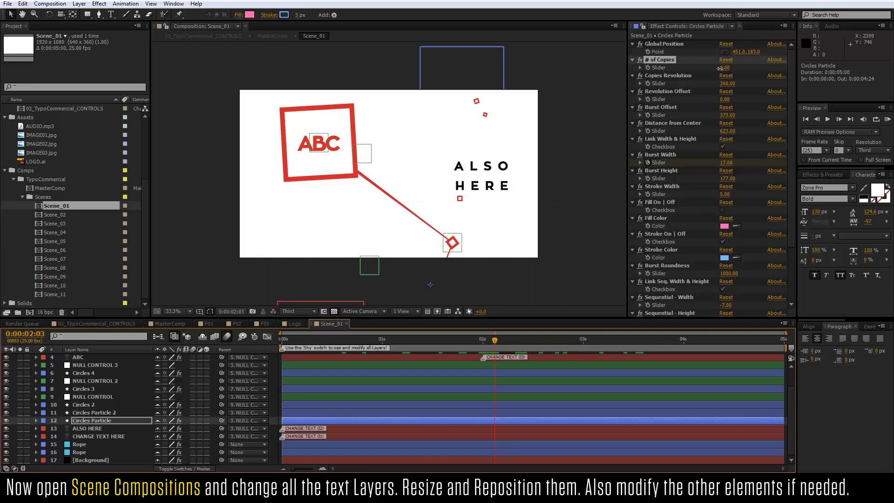
pyautogui.moveTo(720, 68); pyautogui.dragTo(726, 68)
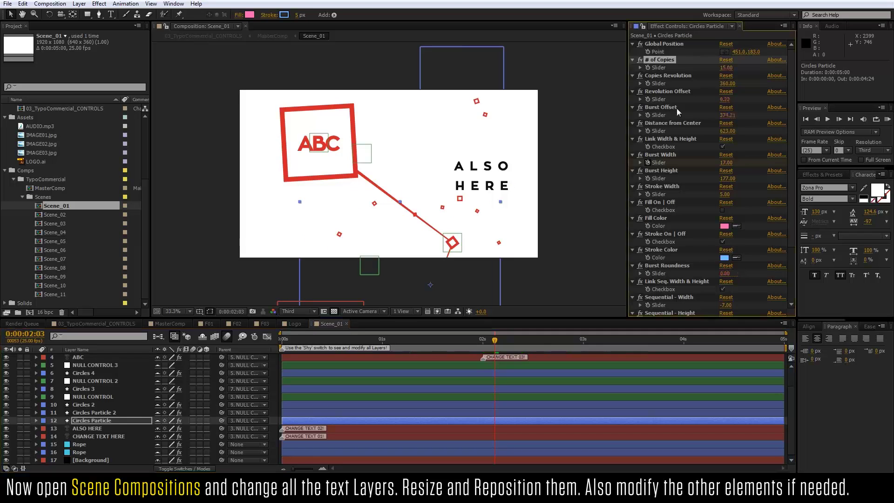
pyautogui.click(124, 411)
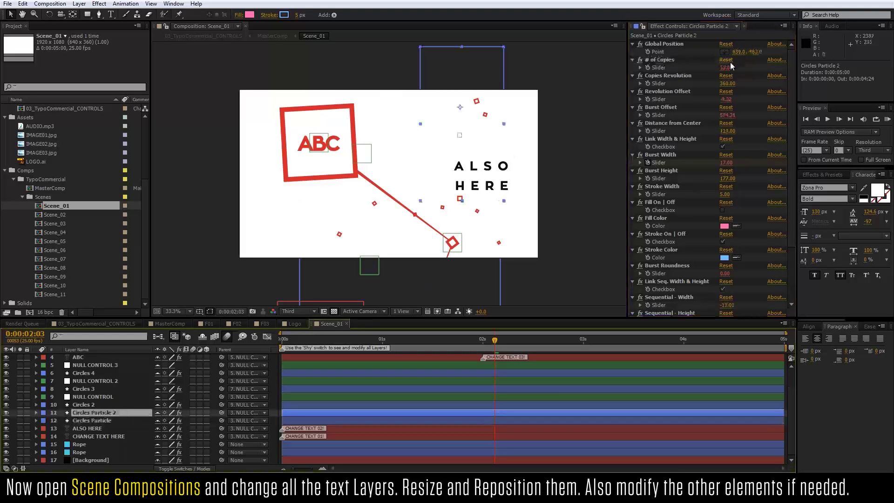
pyautogui.moveTo(725, 68); pyautogui.dragTo(724, 67)
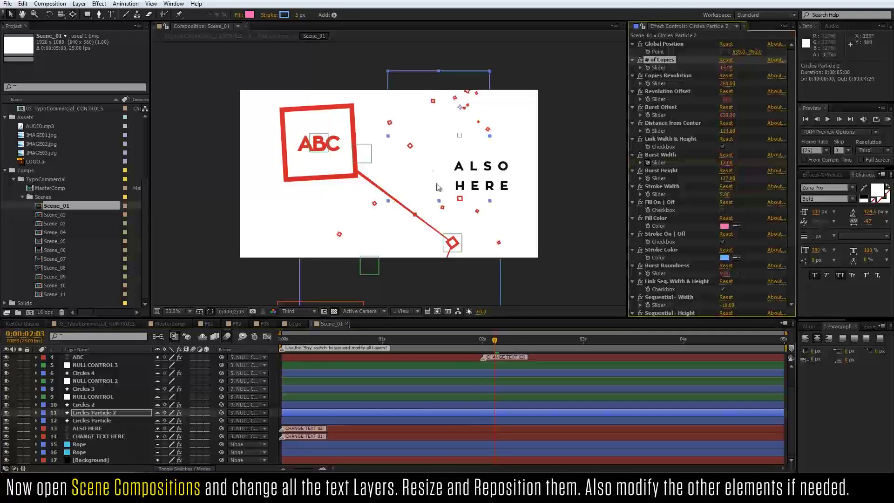
pyautogui.click(275, 398)
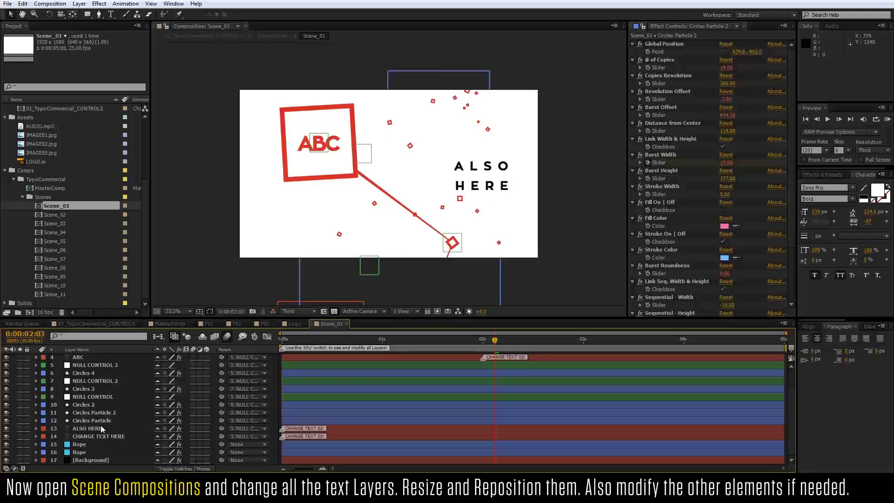
pyautogui.click(315, 139)
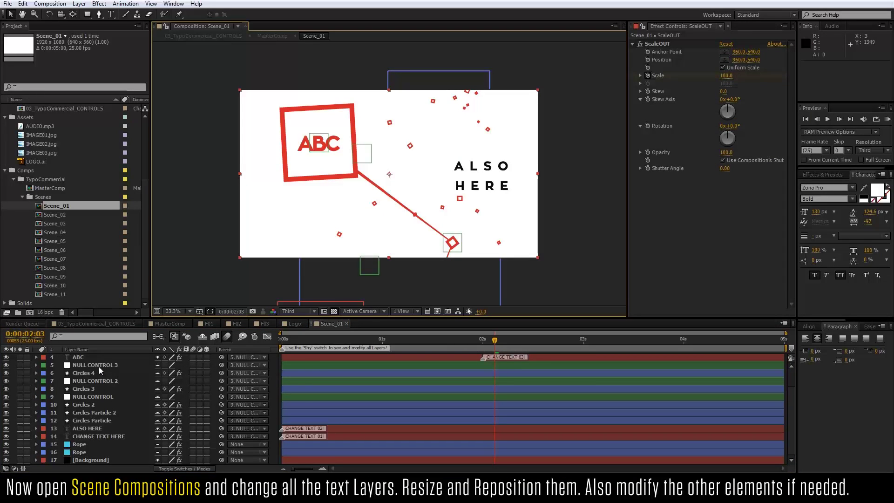
# Reposition the ABC box via NULL CONTROL 3 and move NULL CONTROL 2 beside ALSO HERE.
pyautogui.click(326, 149)
pyautogui.moveTo(325, 149); pyautogui.dragTo(340, 152)
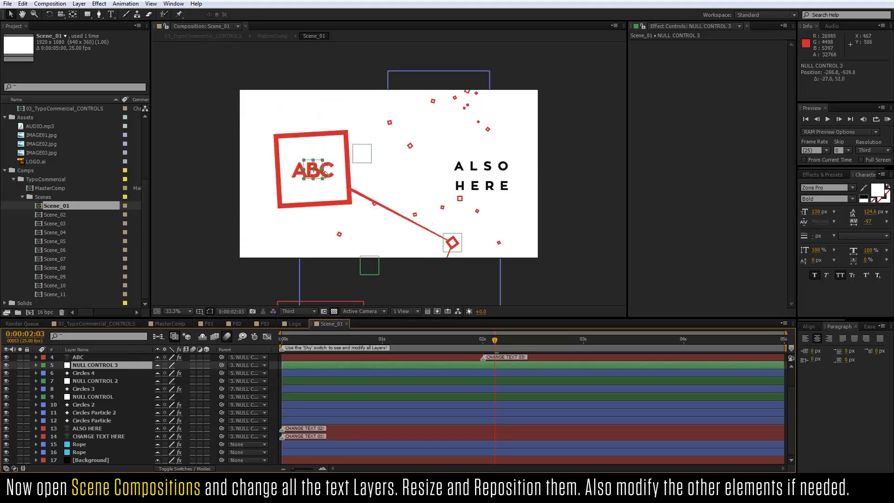
pyautogui.moveTo(340, 154); pyautogui.dragTo(321, 185)
pyautogui.click(115, 381)
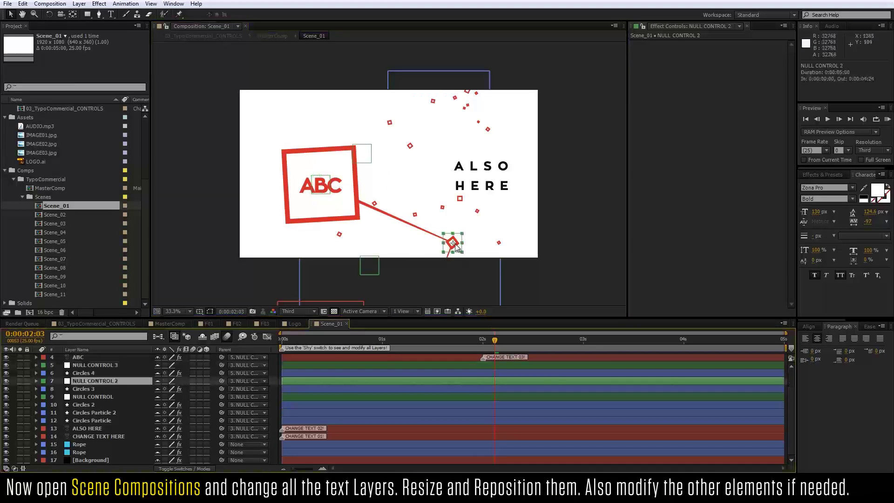
pyautogui.moveTo(451, 243)
pyautogui.mouseDown()
pyautogui.moveTo(425, 177)
pyautogui.moveTo(505, 130)
pyautogui.mouseUp()
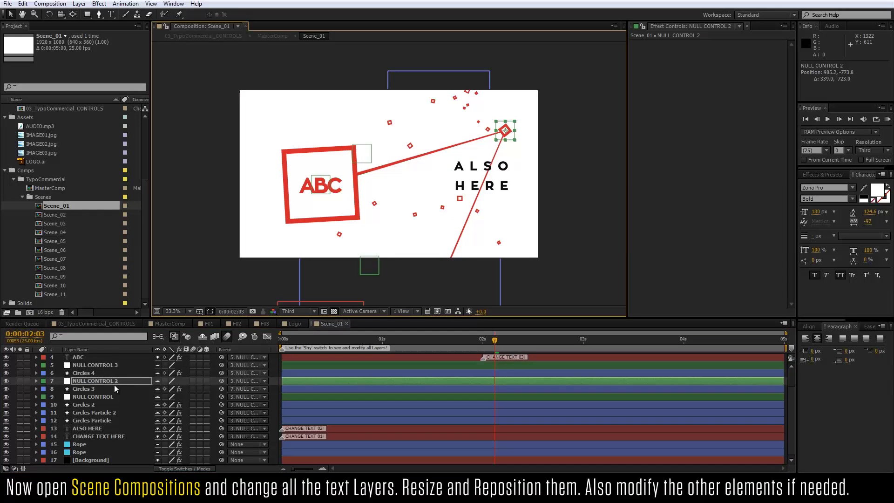
pyautogui.scroll(1, 105, 380)
pyautogui.click(102, 388)
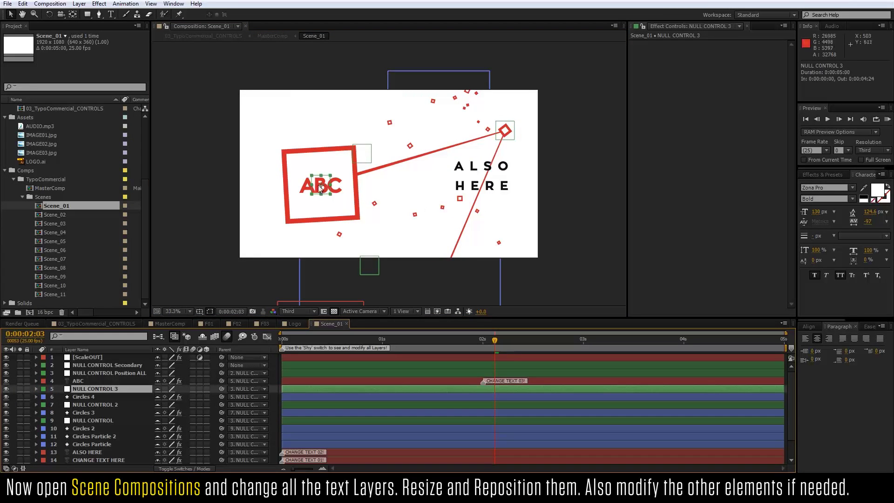
pyautogui.moveTo(321, 185); pyautogui.dragTo(315, 187)
# Raise the red line's end point using the NULL CONTROL layer.
pyautogui.click(118, 422)
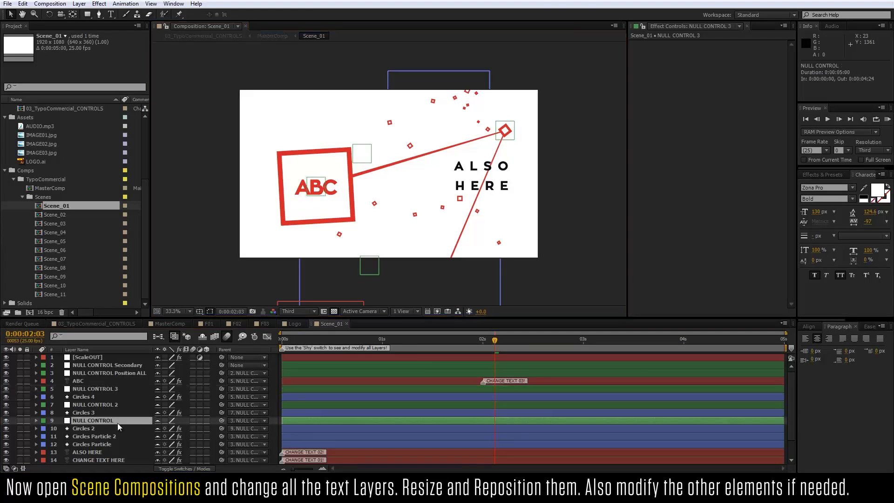
pyautogui.moveTo(396, 339); pyautogui.dragTo(377, 337)
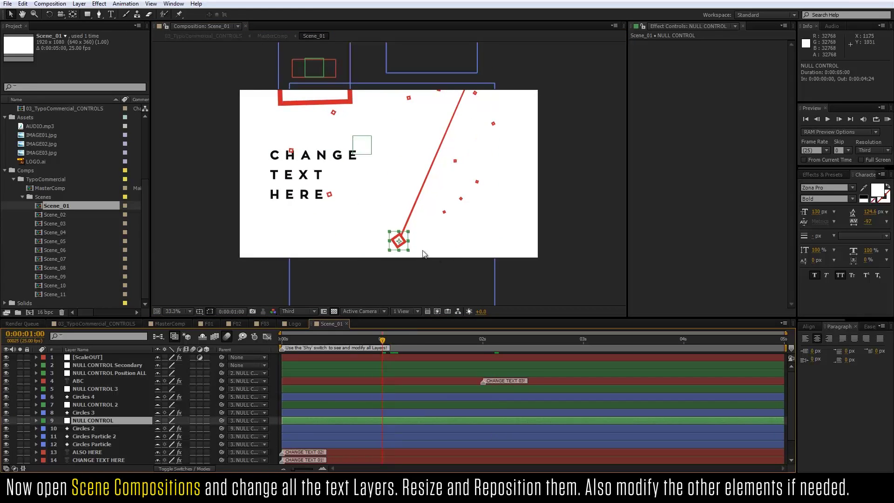
pyautogui.moveTo(399, 241)
pyautogui.mouseDown()
pyautogui.moveTo(399, 201)
pyautogui.moveTo(418, 218)
pyautogui.mouseUp()
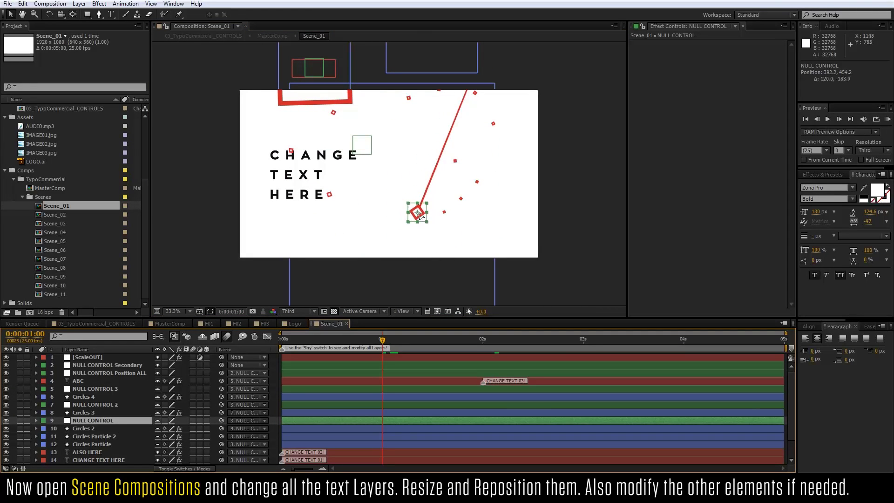
pyautogui.click(380, 341)
pyautogui.moveTo(381, 341); pyautogui.dragTo(494, 340)
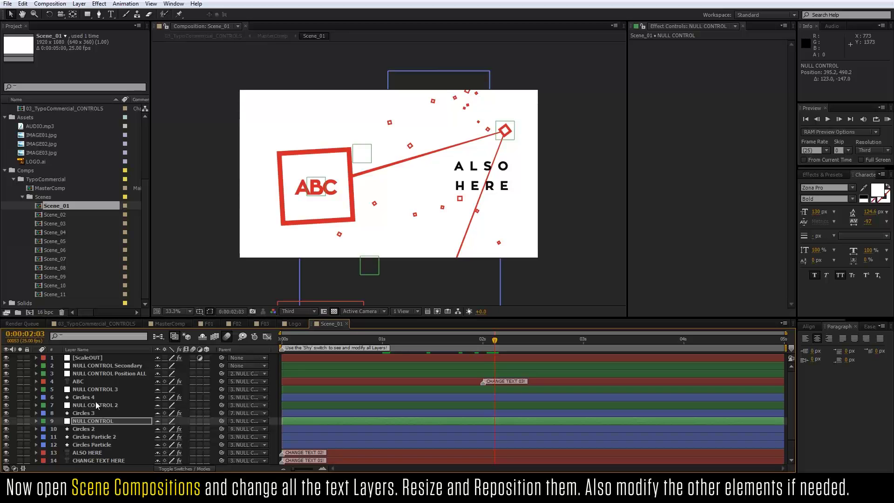
# Move the ALSO HERE text left toward the ABC box and preview the animation.
pyautogui.click(102, 451)
pyautogui.scroll(-3, 448, 412)
pyautogui.moveTo(495, 339); pyautogui.dragTo(483, 341)
pyautogui.moveTo(493, 182); pyautogui.dragTo(456, 187)
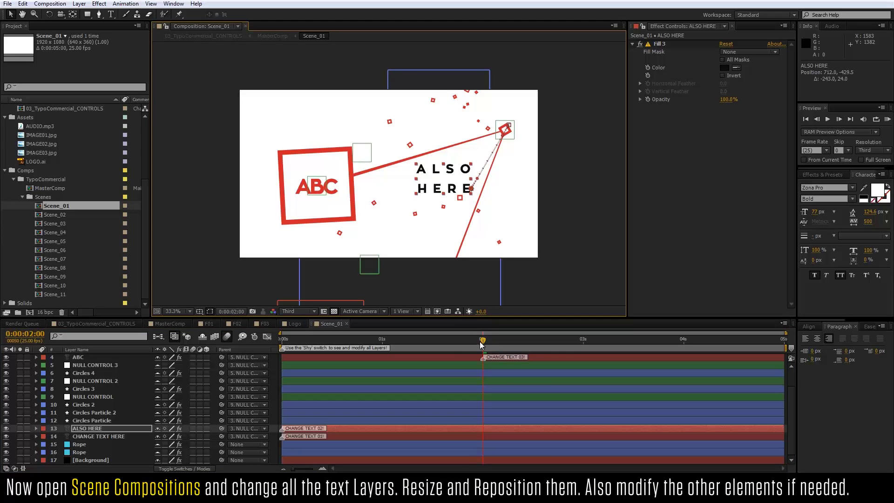
pyautogui.moveTo(483, 340); pyautogui.dragTo(386, 339)
pyautogui.press('space')
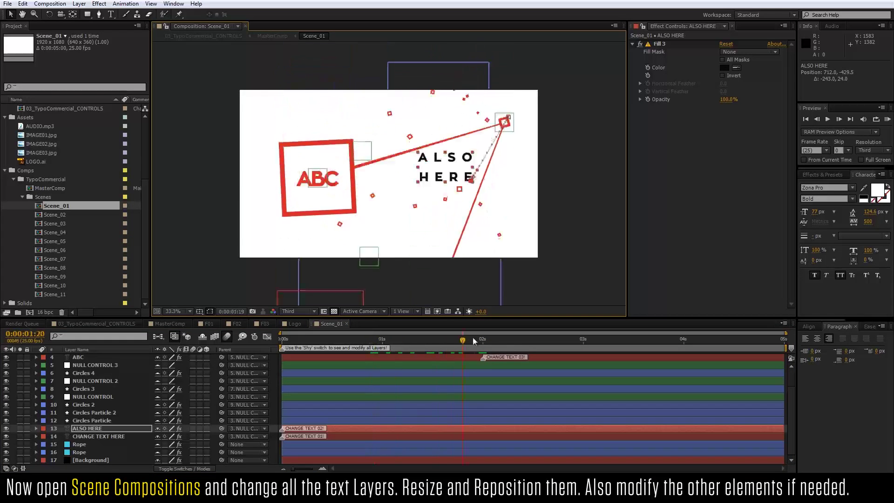
pyautogui.click(379, 178)
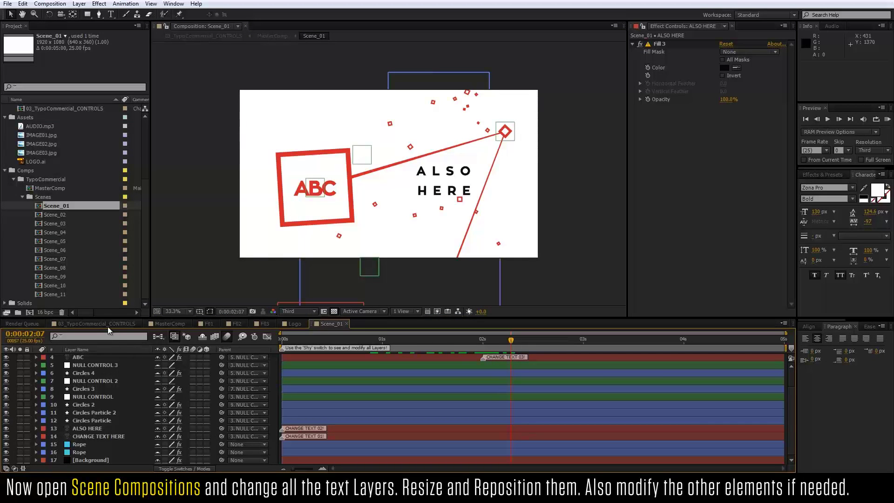
# Open Scene_02 and retype its DYNAMIC ANIMATIONS title as SAME FOR ALL TEXT.
pyautogui.doubleClick(63, 215)
pyautogui.moveTo(354, 340); pyautogui.dragTo(407, 345)
pyautogui.click(93, 365)
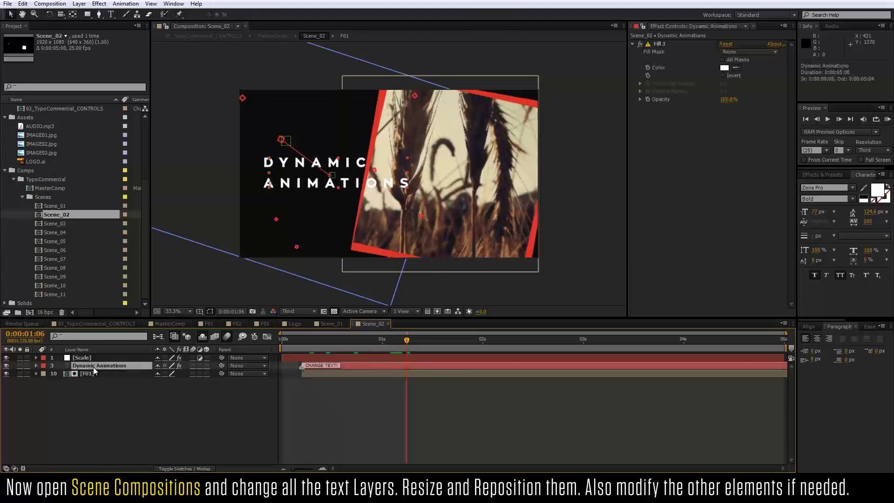
pyautogui.write('SANE')
pyautogui.press('BackSpace')
pyautogui.write('ME FOR')
pyautogui.write('ALL TEXT')
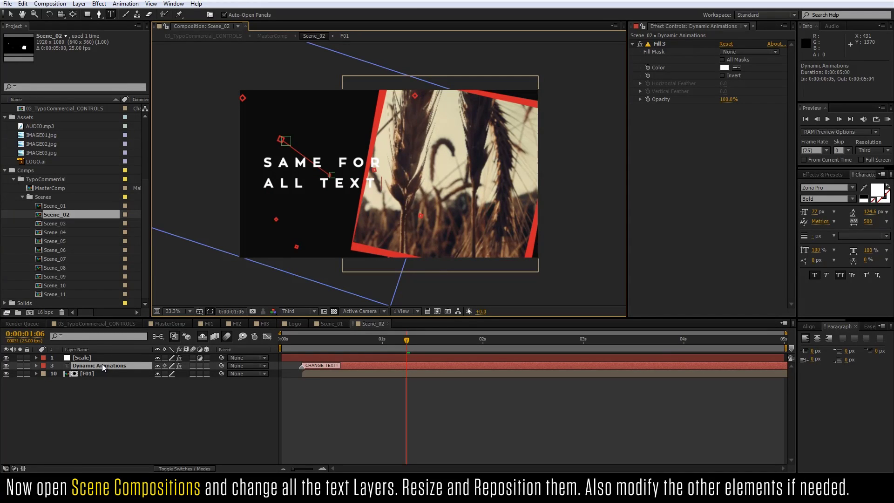
pyautogui.click(102, 365)
# Reduce the title's tracking from 500 to 258 and reveal the scene's hidden layers.
pyautogui.click(81, 365)
pyautogui.moveTo(868, 222); pyautogui.dragTo(891, 219)
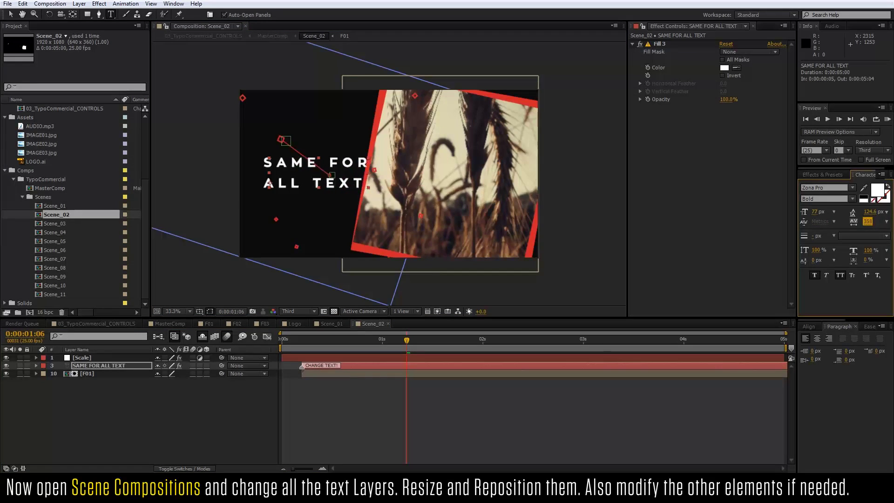
pyautogui.click(500, 390)
pyautogui.moveTo(406, 343); pyautogui.dragTo(482, 343)
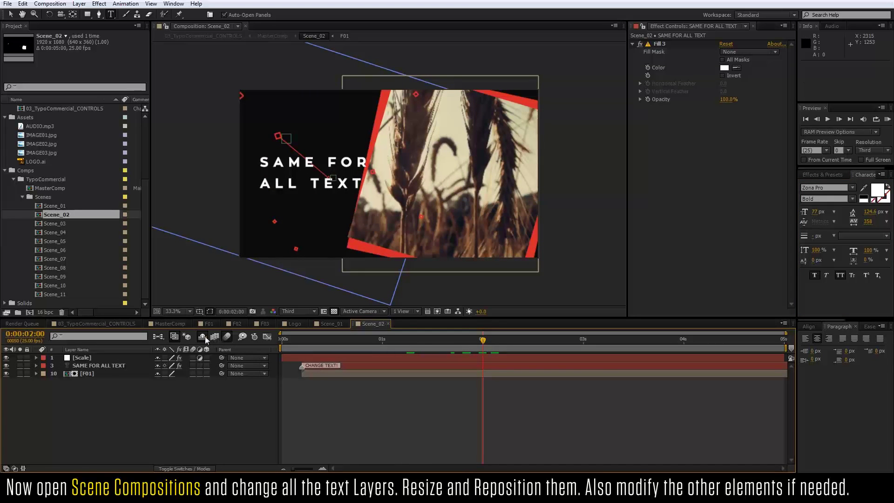
pyautogui.click(202, 336)
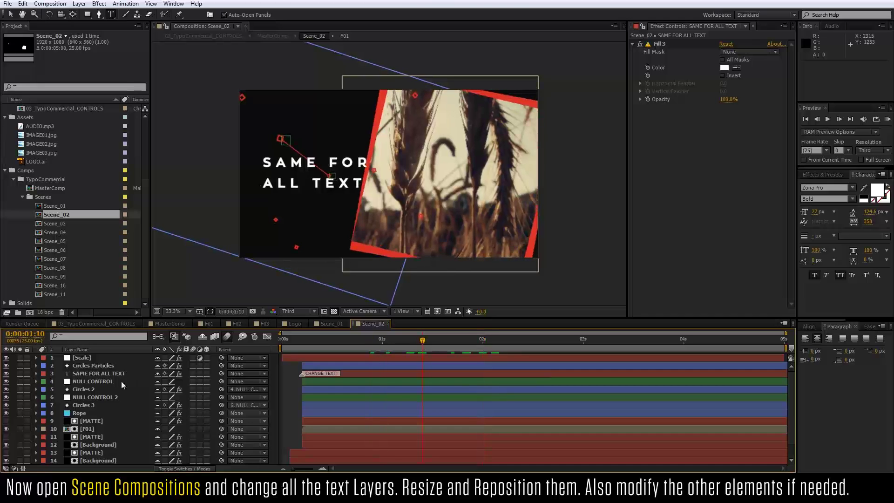
# Toggle the Circles Particles layer's visibility off and on to compare the look.
pyautogui.click(99, 366)
pyautogui.click(6, 366)
pyautogui.click(6, 366)
pyautogui.click(6, 366)
pyautogui.click(6, 365)
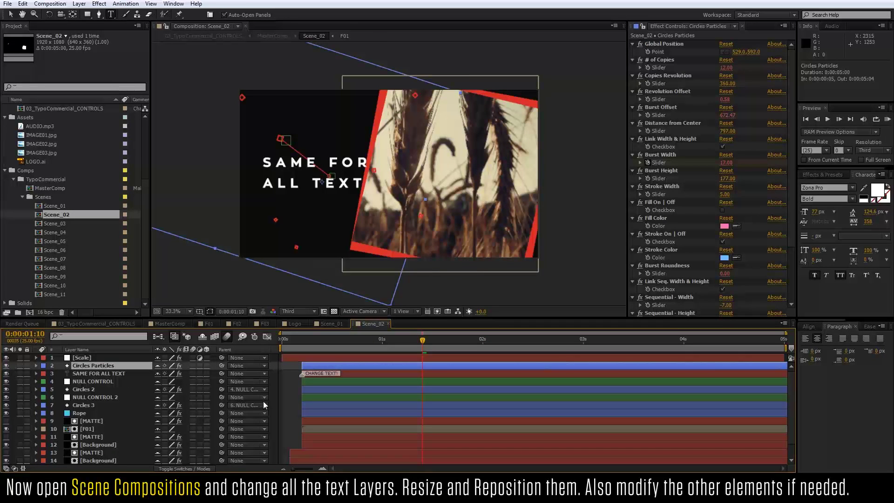
pyautogui.click(284, 403)
pyautogui.scroll(-2, 288, 405)
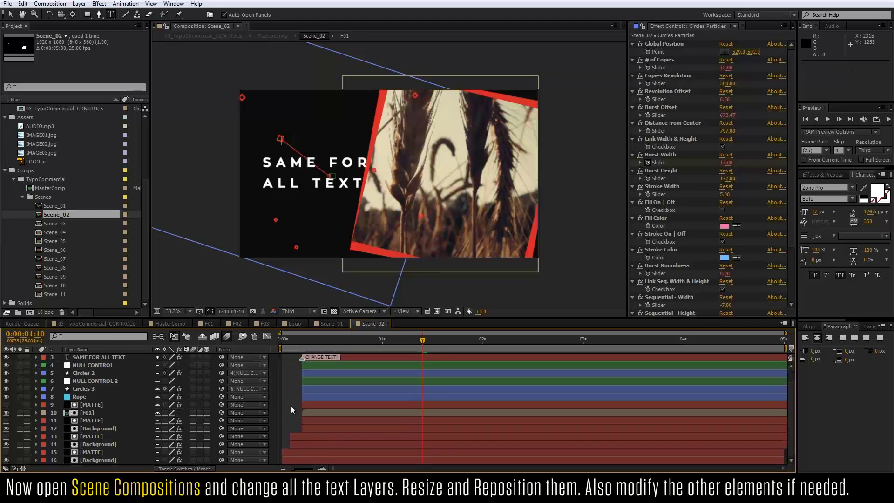
# Check the F01 image layer, then open Scene_03 at its AMAZING GEOMETRIC FREE FONT title.
pyautogui.click(85, 414)
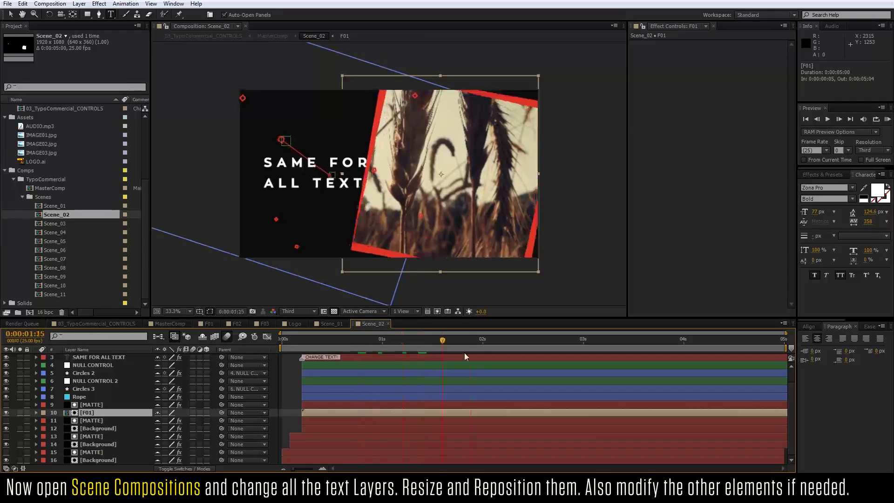
pyautogui.moveTo(429, 351); pyautogui.dragTo(479, 351)
pyautogui.click(284, 395)
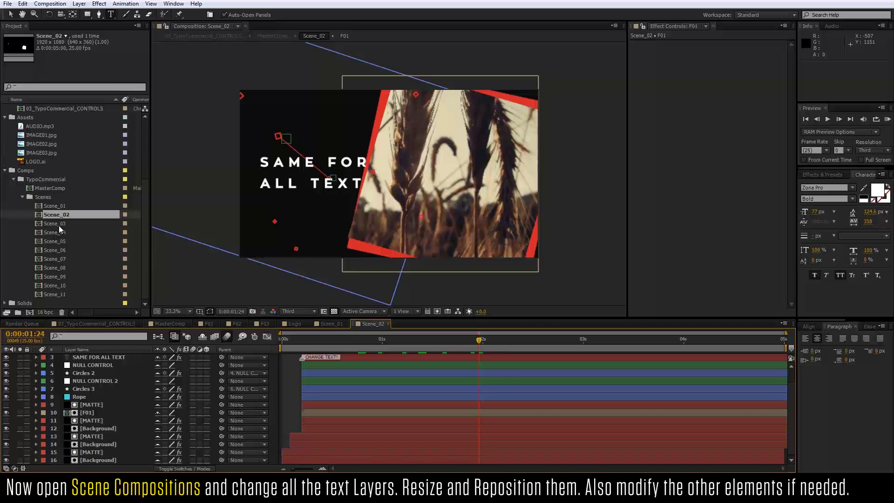
pyautogui.doubleClick(58, 225)
pyautogui.moveTo(347, 336); pyautogui.dragTo(491, 338)
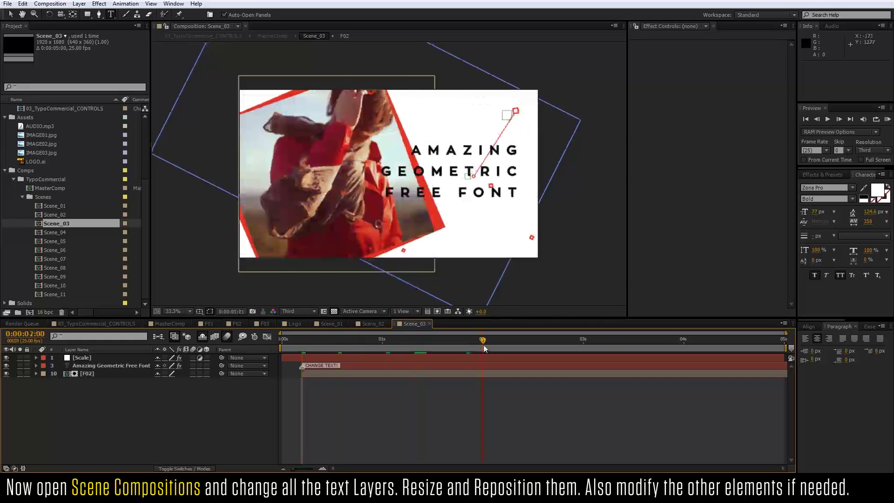
# Review Scene_04's NO PLUGINS REQUIRED text, then open Scene_11 at the envato logo frame.
pyautogui.click(9, 19)
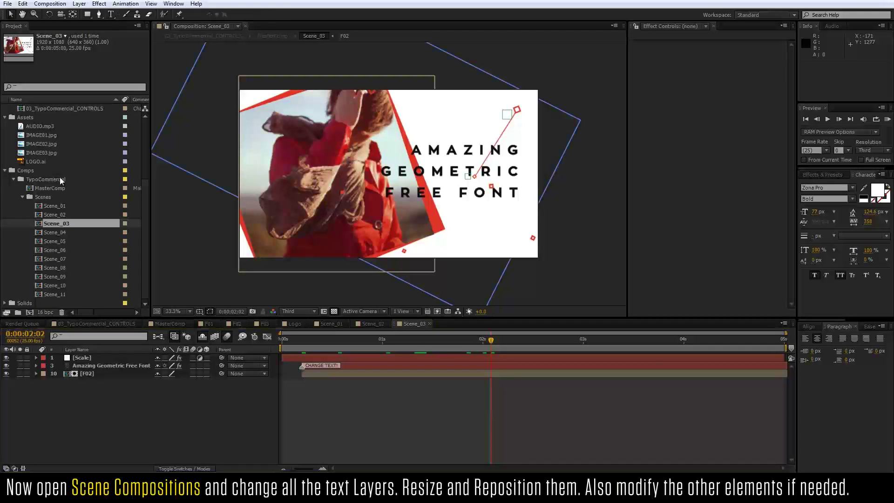
pyautogui.doubleClick(66, 231)
pyautogui.moveTo(344, 343)
pyautogui.mouseDown()
pyautogui.moveTo(483, 345)
pyautogui.moveTo(450, 354)
pyautogui.mouseUp()
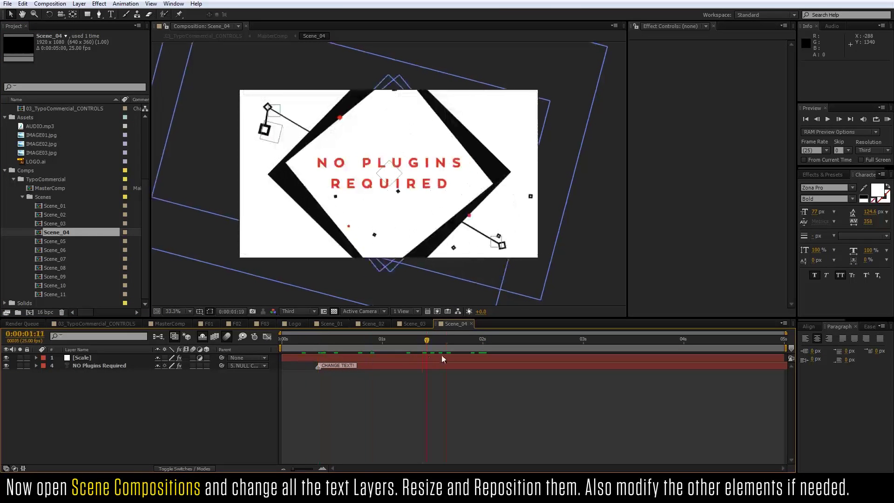
pyautogui.click(99, 367)
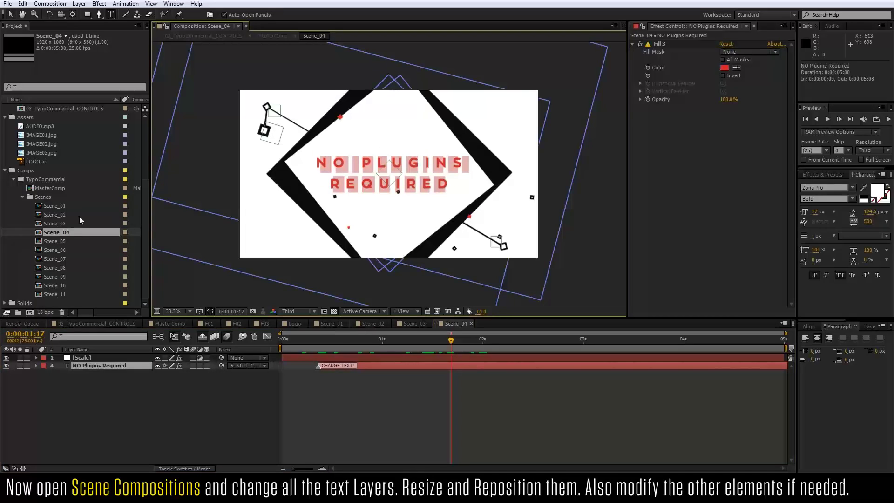
pyautogui.click(66, 241)
pyautogui.doubleClick(63, 292)
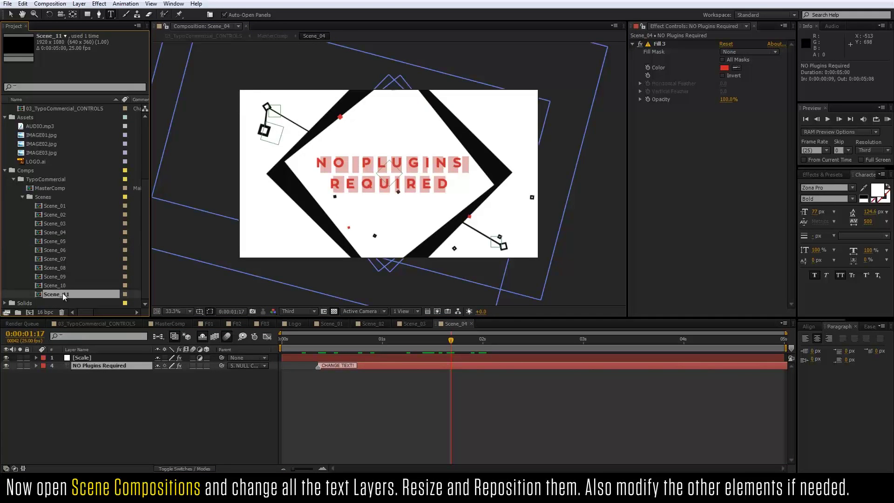
pyautogui.moveTo(323, 340); pyautogui.dragTo(439, 339)
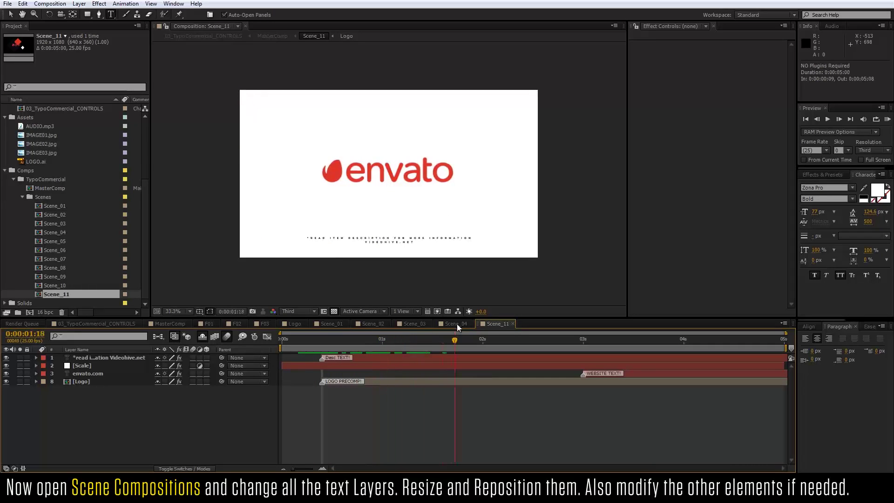
# Replace the envato.com text in Scene_11 with 'THANK YOU!'.
pyautogui.click(106, 358)
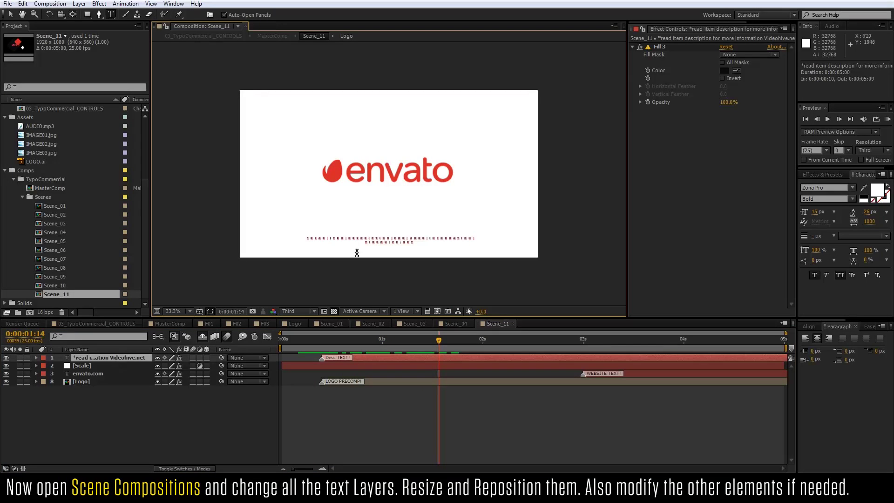
pyautogui.moveTo(628, 348); pyautogui.dragTo(679, 340)
pyautogui.click(642, 374)
pyautogui.write('THANK YOU!')
pyautogui.click(651, 454)
pyautogui.moveTo(688, 346)
pyautogui.mouseDown()
pyautogui.moveTo(646, 342)
pyautogui.moveTo(675, 344)
pyautogui.mouseUp()
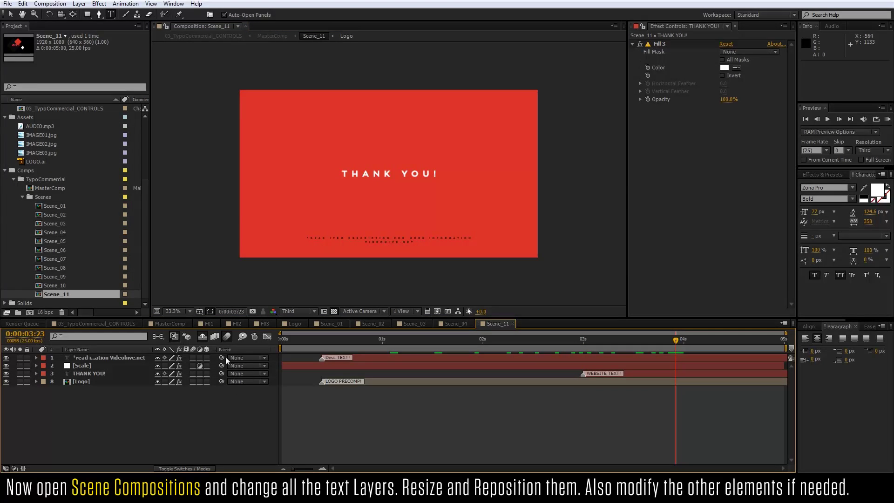
# Select the text, matte and background layers and slide them earlier in the timeline.
pyautogui.click(198, 336)
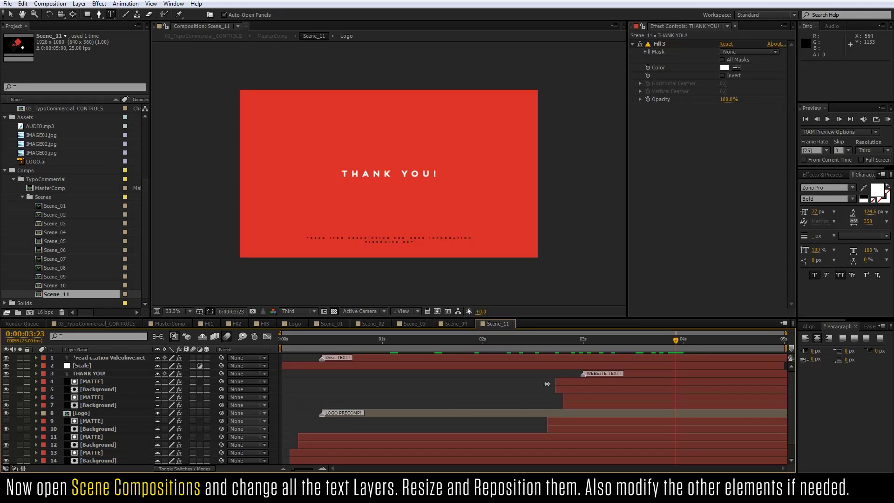
pyautogui.press('v')
pyautogui.moveTo(604, 373); pyautogui.dragTo(587, 395)
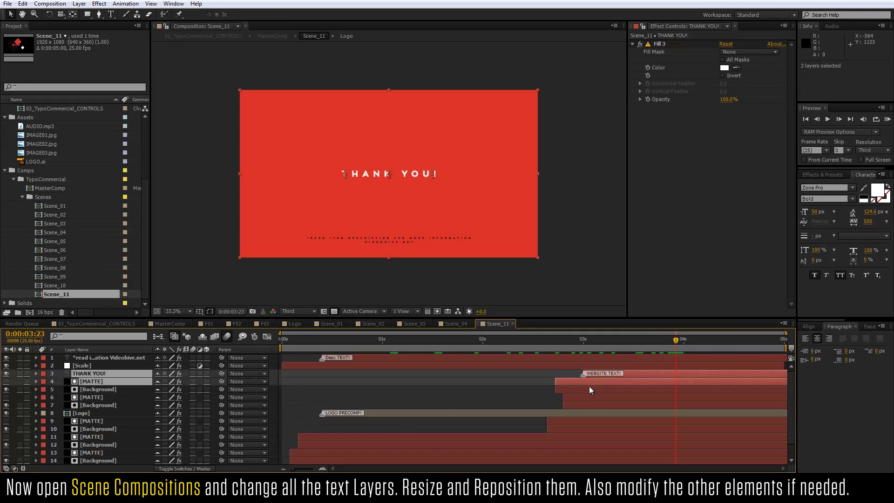
pyautogui.keyDown('ctrl'); pyautogui.click(587, 396); pyautogui.keyUp('ctrl')
pyautogui.keyDown('ctrl'); pyautogui.click(588, 402); pyautogui.keyUp('ctrl')
pyautogui.keyDown('ctrl'); pyautogui.click(565, 420); pyautogui.keyUp('ctrl')
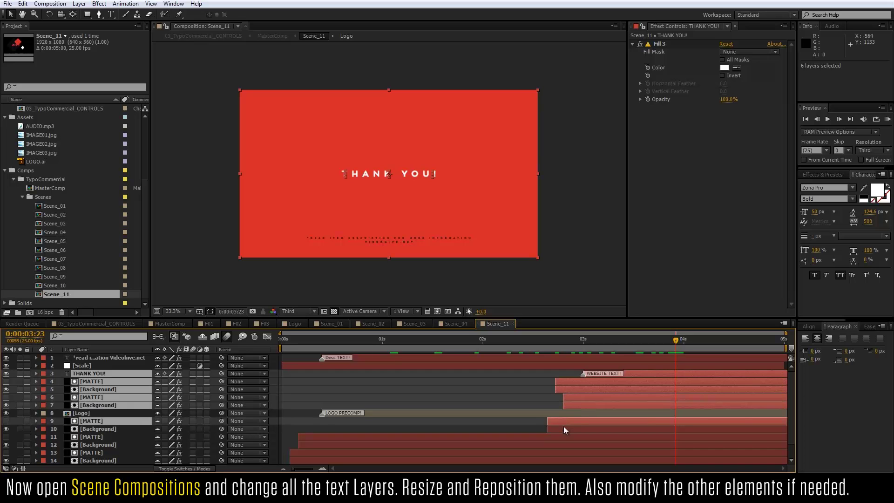
pyautogui.keyDown('ctrl'); pyautogui.click(563, 426); pyautogui.keyUp('ctrl')
pyautogui.moveTo(463, 345)
pyautogui.mouseDown()
pyautogui.moveTo(528, 344)
pyautogui.moveTo(482, 348)
pyautogui.mouseUp()
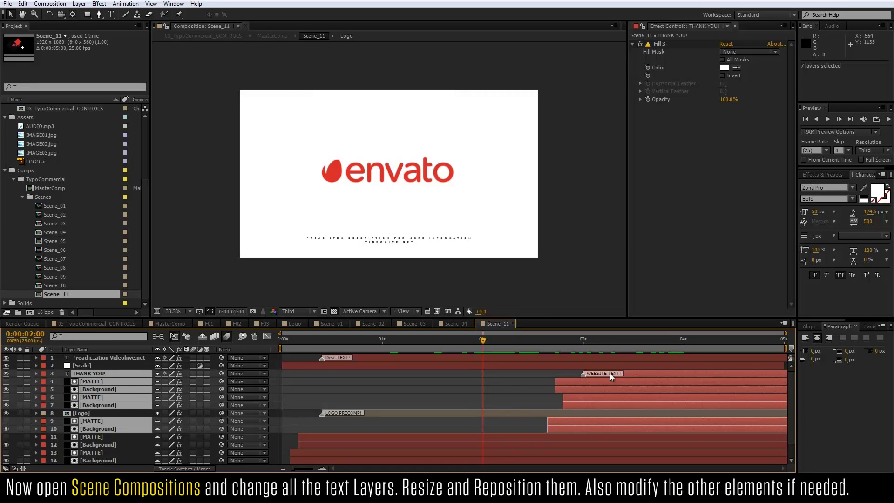
pyautogui.moveTo(610, 375); pyautogui.dragTo(531, 378)
# Preview the THANK YOU and envato logo frames, then open MasterComp.
pyautogui.moveTo(490, 339)
pyautogui.mouseDown()
pyautogui.moveTo(739, 339)
pyautogui.moveTo(445, 367)
pyautogui.mouseUp()
pyautogui.click(409, 402)
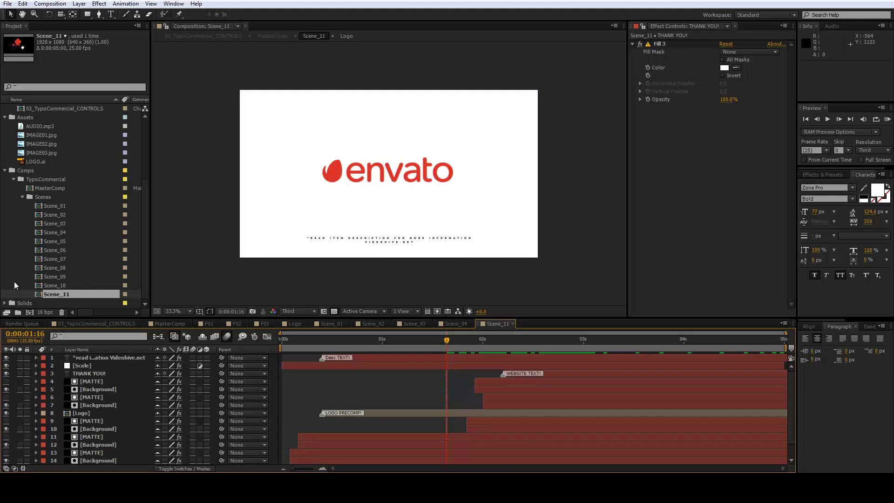
pyautogui.doubleClick(43, 189)
# Preview MasterComp's ending, then open 03_TypoCommercial_CONTROLS at an early frame.
pyautogui.click(711, 343)
pyautogui.moveTo(710, 342); pyautogui.dragTo(733, 345)
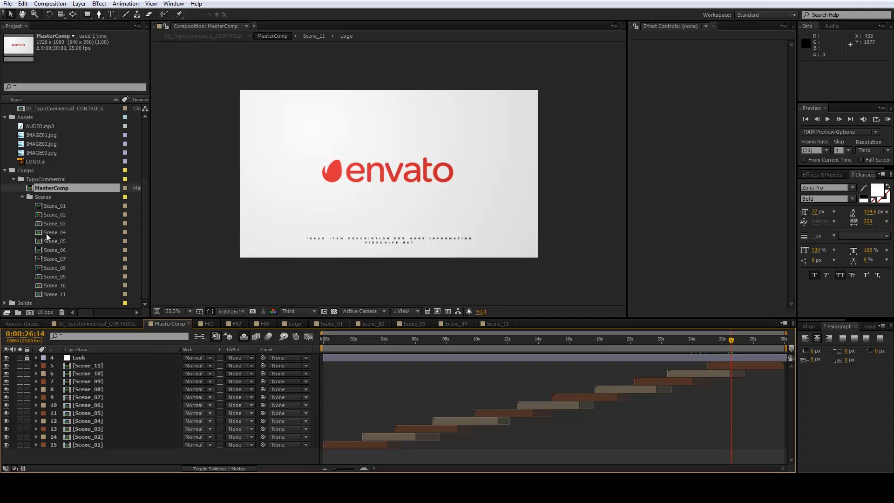
pyautogui.scroll(3, 44, 167)
pyautogui.doubleClick(55, 187)
pyautogui.moveTo(335, 343); pyautogui.dragTo(399, 342)
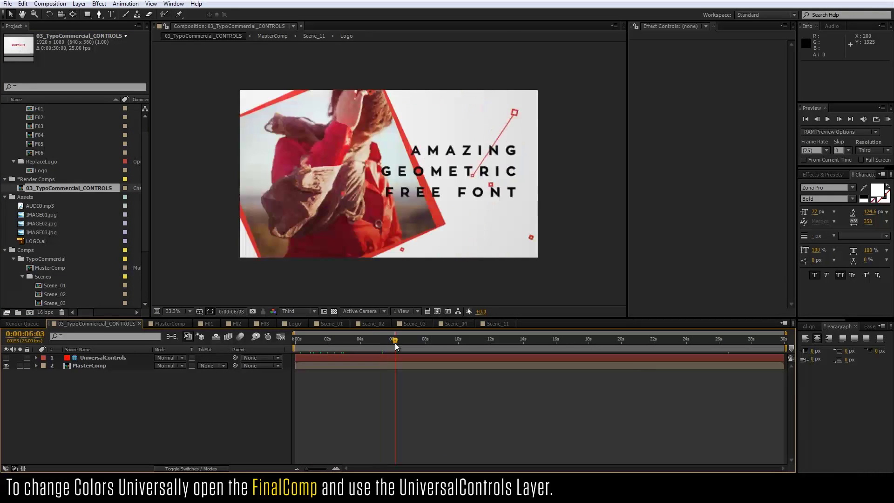
pyautogui.click(107, 358)
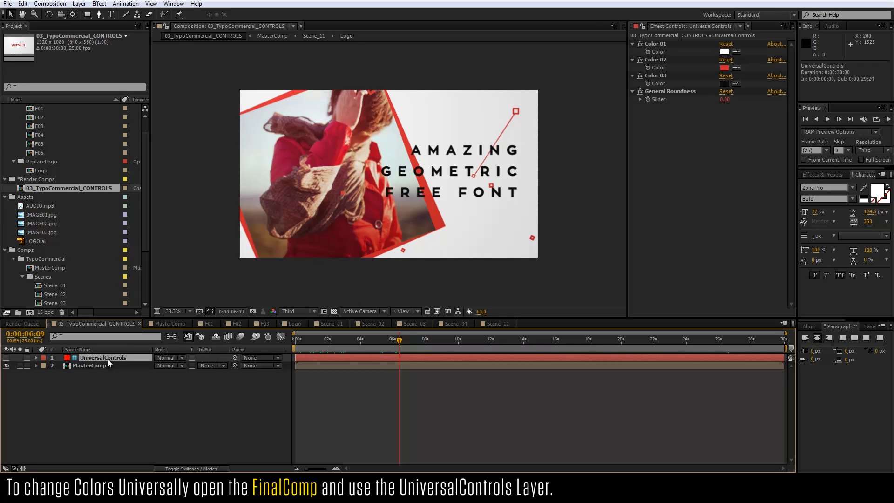
pyautogui.click(723, 53)
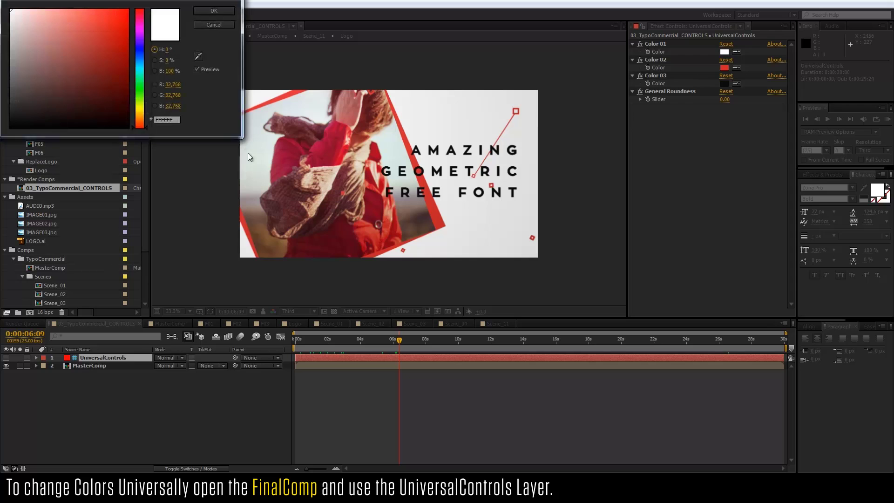
pyautogui.moveTo(139, 76); pyautogui.dragTo(139, 91)
pyautogui.click(126, 8)
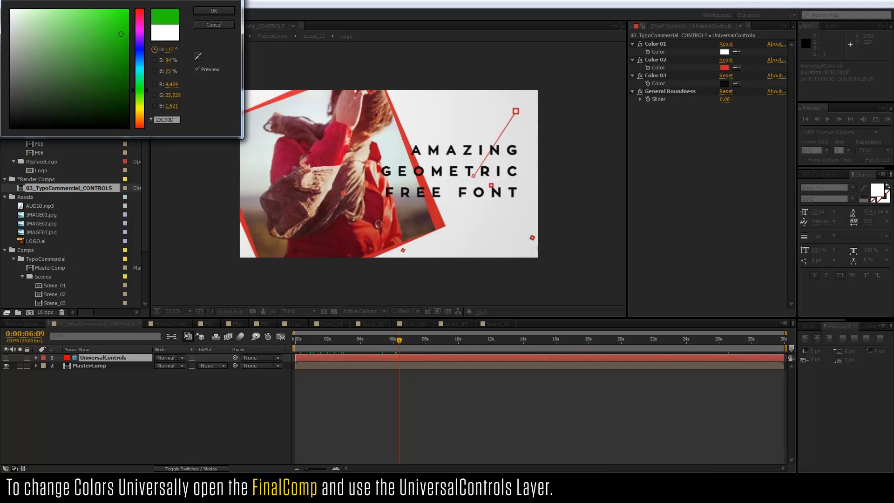
pyautogui.click(220, 24)
pyautogui.click(724, 67)
pyautogui.click(138, 91)
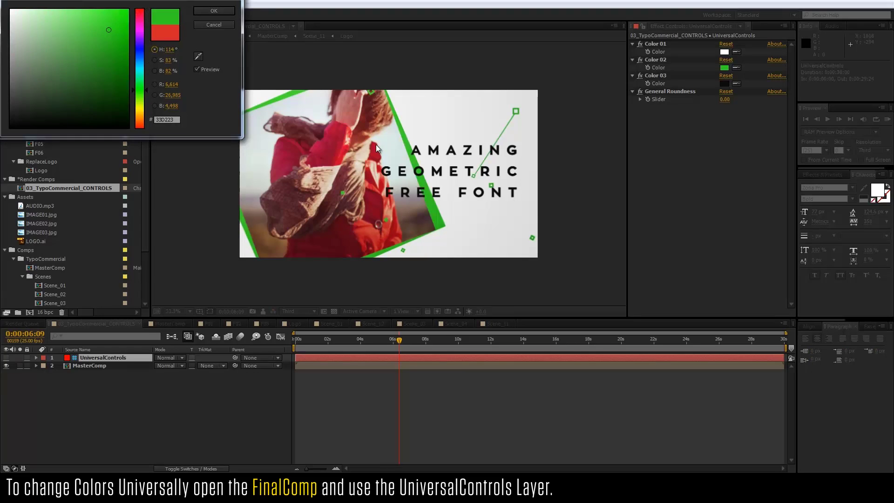
pyautogui.click(217, 25)
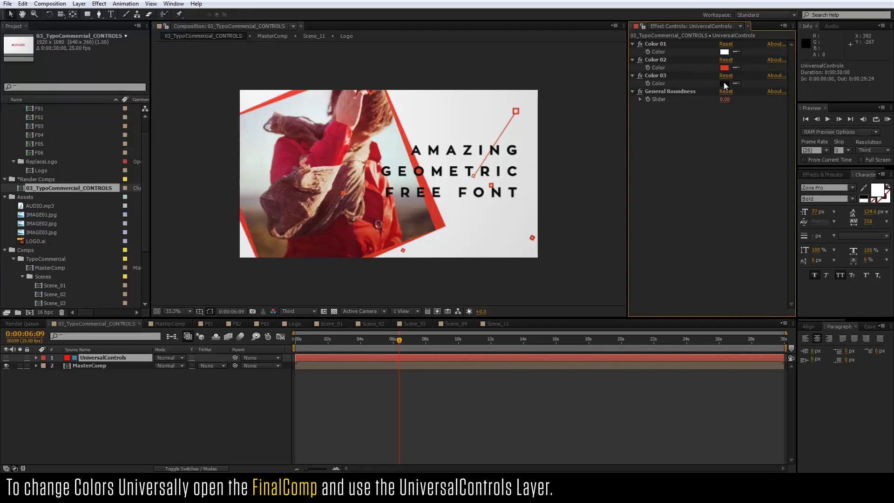
pyautogui.click(724, 84)
pyautogui.click(110, 75)
pyautogui.click(121, 54)
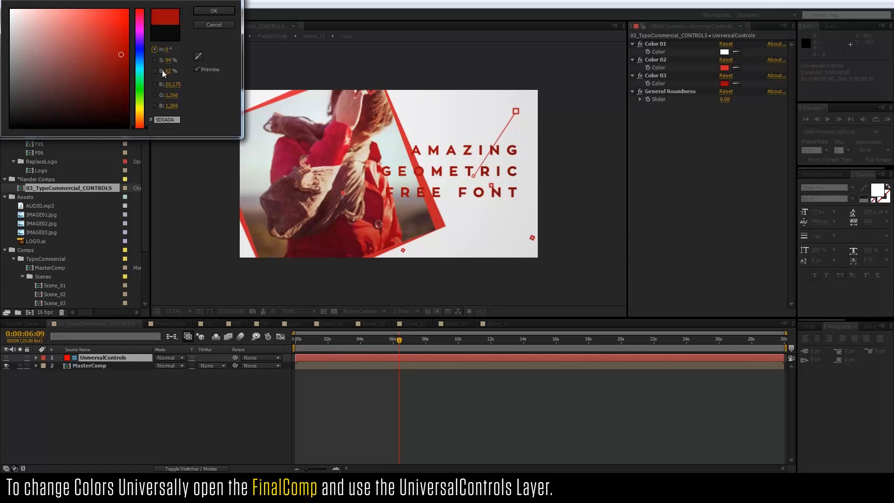
pyautogui.click(138, 53)
pyautogui.click(124, 29)
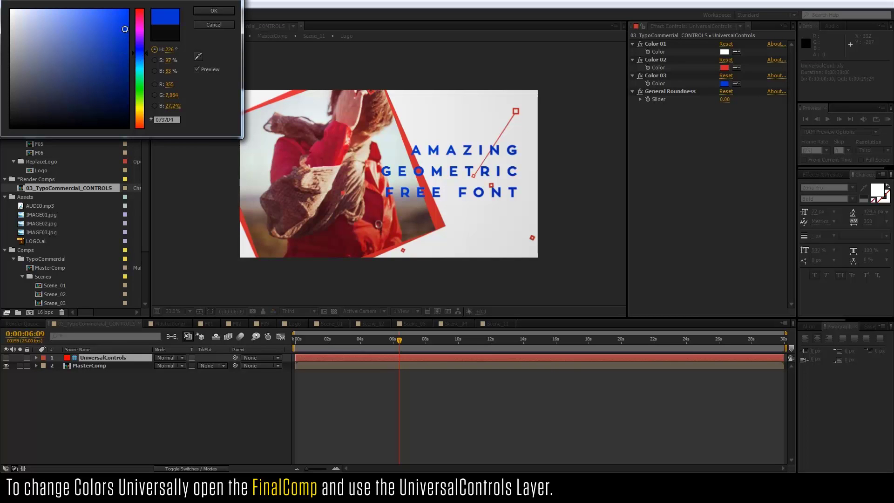
pyautogui.click(216, 26)
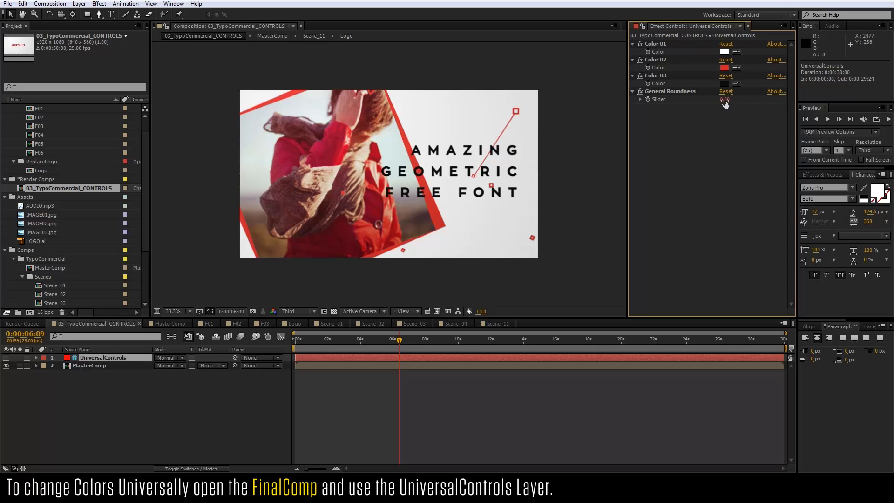
# Try General Roundness values while previewing, settling on 16.
pyautogui.moveTo(724, 100); pyautogui.dragTo(765, 100)
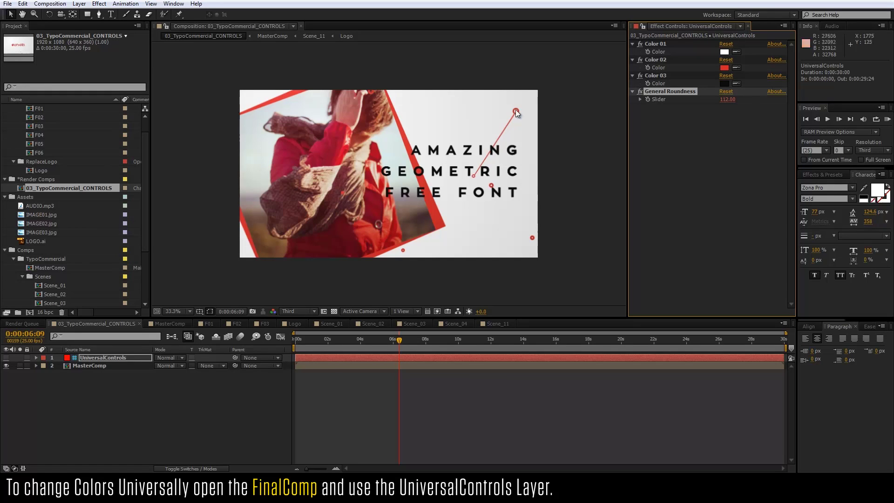
pyautogui.moveTo(406, 340); pyautogui.dragTo(331, 342)
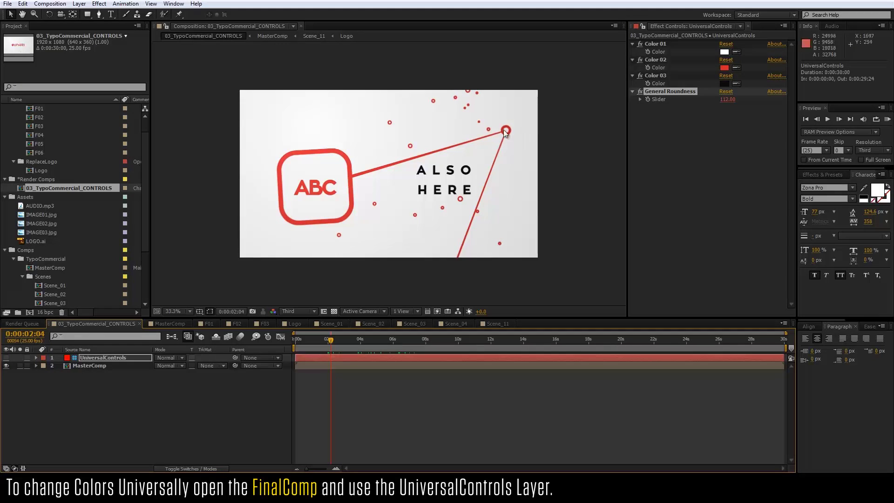
pyautogui.moveTo(727, 99)
pyautogui.mouseDown()
pyautogui.moveTo(829, 99)
pyautogui.moveTo(676, 120)
pyautogui.moveTo(716, 112)
pyautogui.mouseUp()
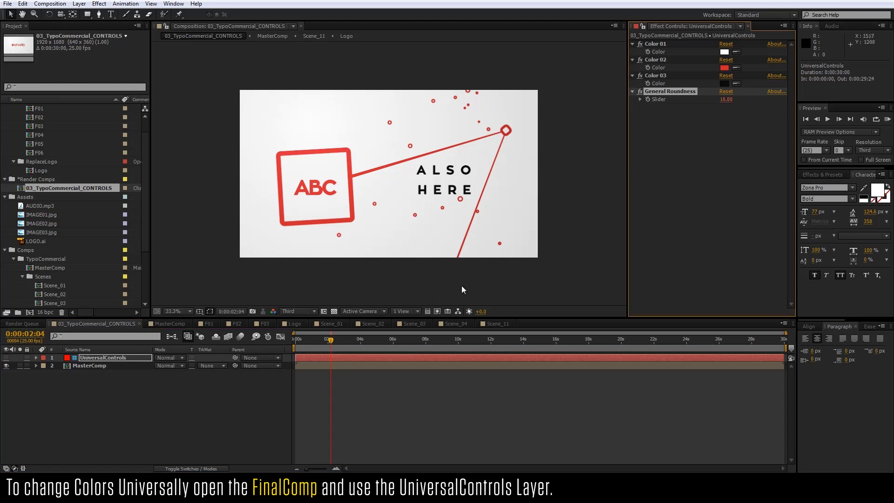
pyautogui.moveTo(340, 340)
pyautogui.mouseDown()
pyautogui.moveTo(440, 352)
pyautogui.moveTo(781, 344)
pyautogui.moveTo(720, 342)
pyautogui.mouseUp()
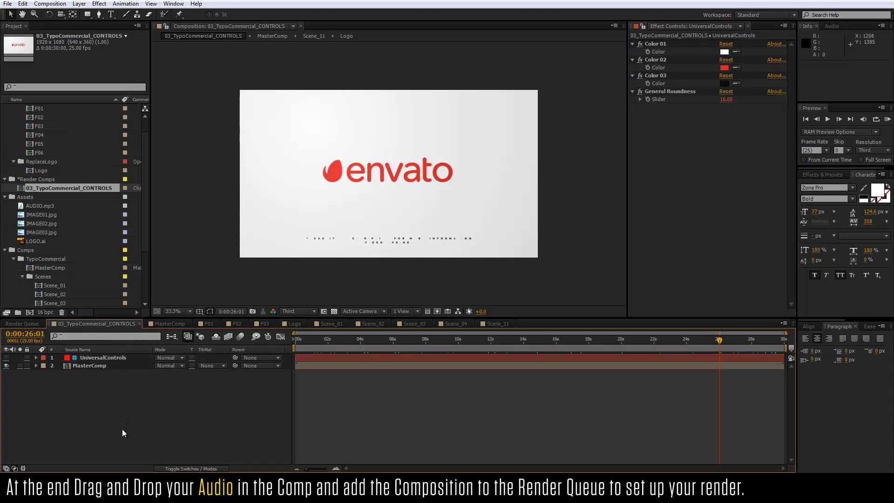
# Add 03_TypoCommercial_CONTROLS to the Render Queue with H.264 format and audio output enabled.
pyautogui.click(50, 4)
pyautogui.click(70, 73)
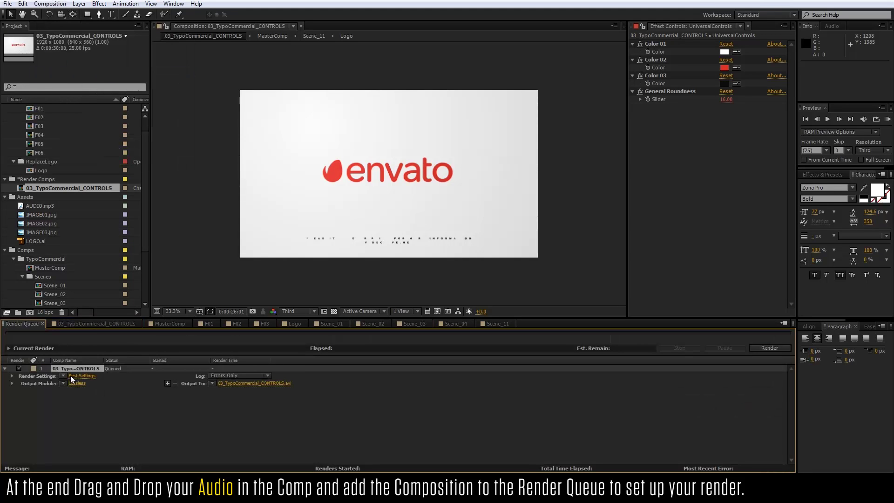
pyautogui.click(76, 382)
pyautogui.click(404, 326)
pyautogui.click(443, 119)
pyautogui.click(456, 186)
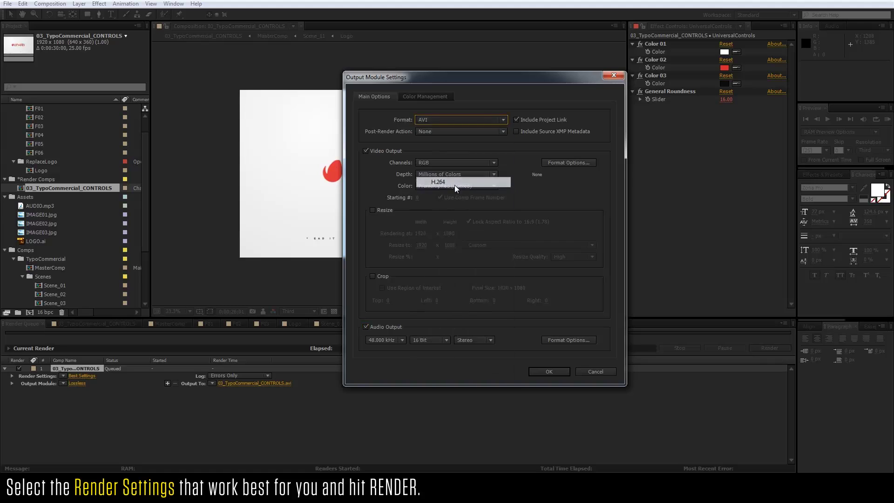
# Keep the H.264 profile at High, set audio bitrate to 224 kbps, and confirm.
pyautogui.click(554, 164)
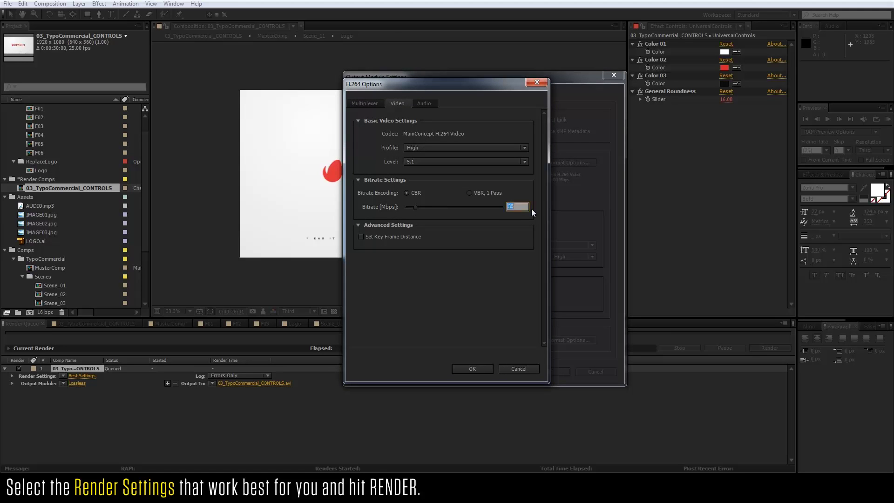
pyautogui.click(437, 160)
pyautogui.click(436, 147)
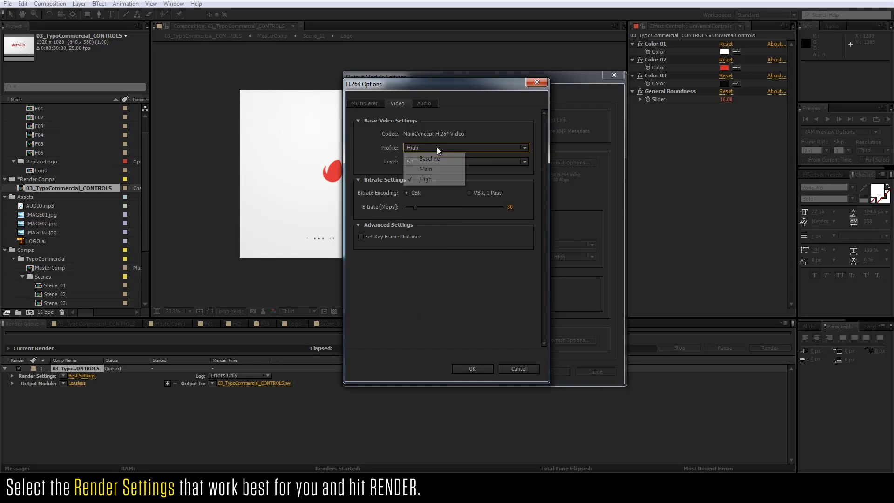
pyautogui.click(433, 181)
pyautogui.click(432, 102)
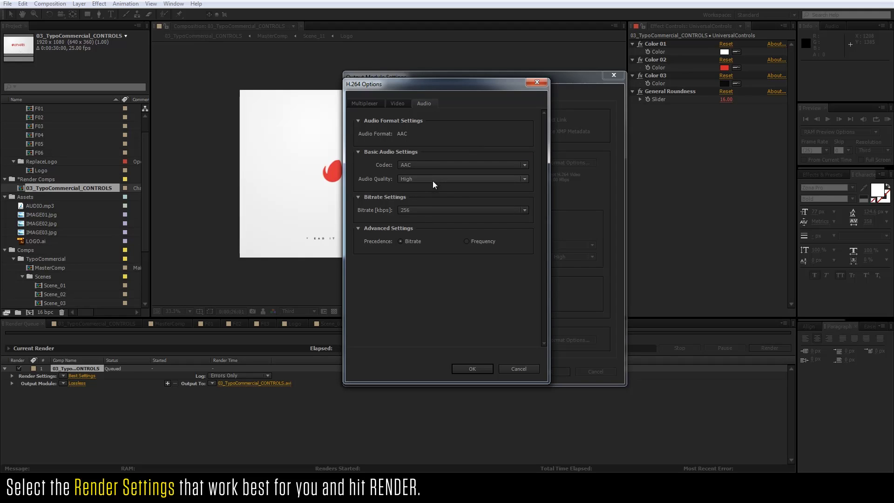
pyautogui.click(429, 210)
pyautogui.click(417, 345)
pyautogui.click(414, 210)
pyautogui.click(417, 375)
pyautogui.click(414, 210)
pyautogui.click(426, 382)
pyautogui.click(472, 368)
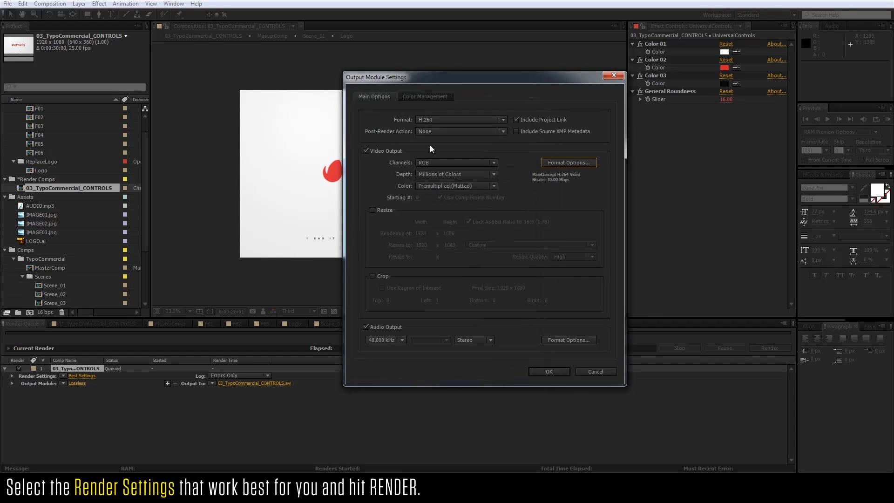
pyautogui.press('Return')
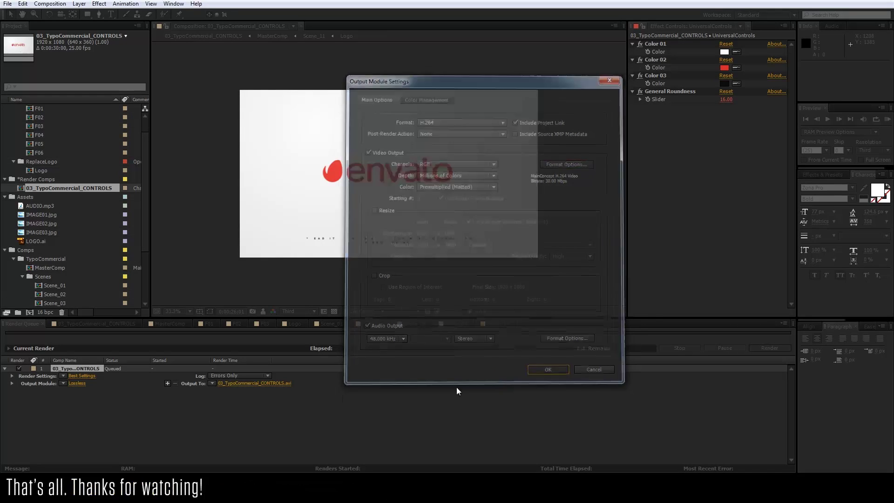